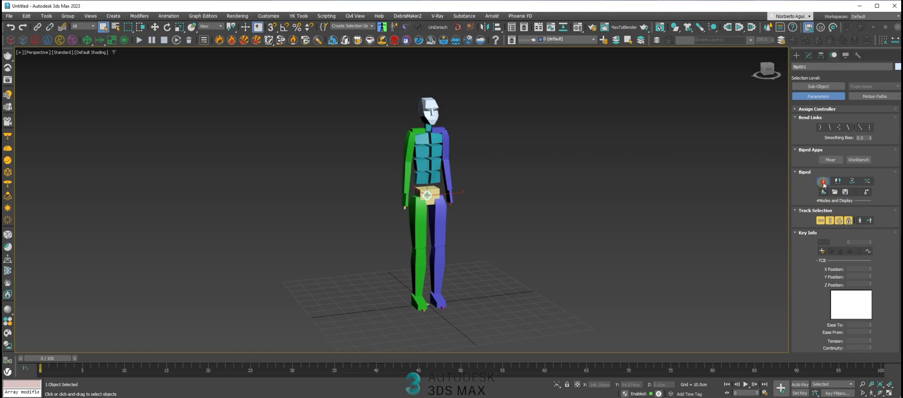
- Expand the biped's Modes and Display settings and turn on Rubber Band Mode
alt+middle_drag(614, 195, 537, 191)
click(819, 201)
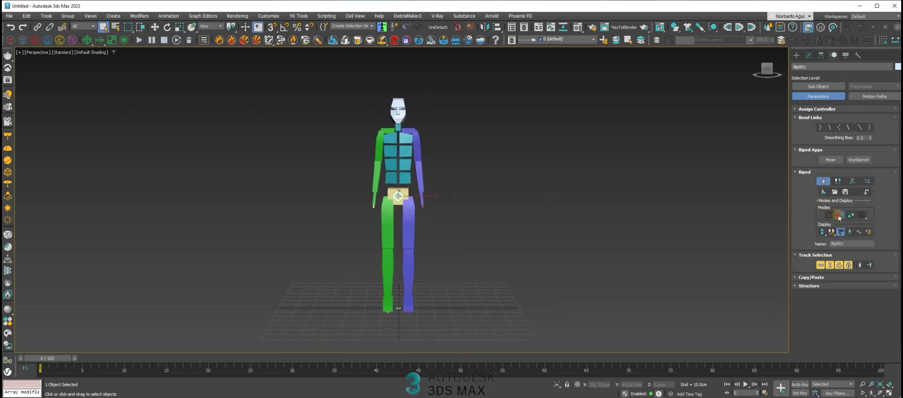
mouse_move(452, 198)
middle_down()
mouse_move(464, 203)
mouse_move(455, 210)
middle_up()
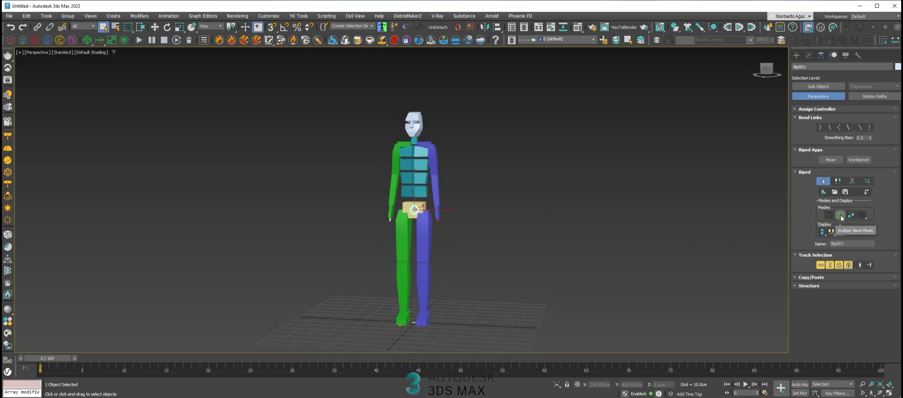
click(842, 215)
- Shift the left arm's joint with the Move tool to reproportion the upper arm and forearm
scroll(443, 198, up, 4)
key(w)
alt+middle_drag(443, 188, 462, 187)
click(430, 179)
alt+middle_drag(462, 188, 451, 185)
mouse_move(451, 185)
middle_down()
mouse_move(456, 199)
mouse_move(476, 193)
mouse_move(457, 192)
mouse_move(455, 175)
middle_up()
drag(450, 173, 438, 148)
click(443, 151)
drag(444, 124, 441, 156)
- Pull the left arm outward, away from the body, and adjust the positions of its segments
click(435, 243)
drag(440, 227, 516, 180)
click(464, 148)
mouse_move(444, 125)
mouse_down()
mouse_move(436, 119)
mouse_move(442, 128)
mouse_up()
click(502, 175)
mouse_move(486, 154)
mouse_down()
mouse_move(504, 186)
mouse_move(488, 142)
mouse_up()
- Move the left leg's joints to change its proportions and rotate the left calf about the knee
click(429, 267)
drag(436, 223, 444, 200)
middle_drag(445, 249, 442, 145)
click(436, 227)
mouse_move(440, 174)
mouse_down()
mouse_move(429, 207)
mouse_move(434, 185)
mouse_up()
alt+middle_drag(479, 160, 448, 192)
key(e)
mouse_move(429, 182)
mouse_down()
mouse_move(420, 186)
mouse_move(442, 179)
mouse_move(434, 183)
mouse_up()
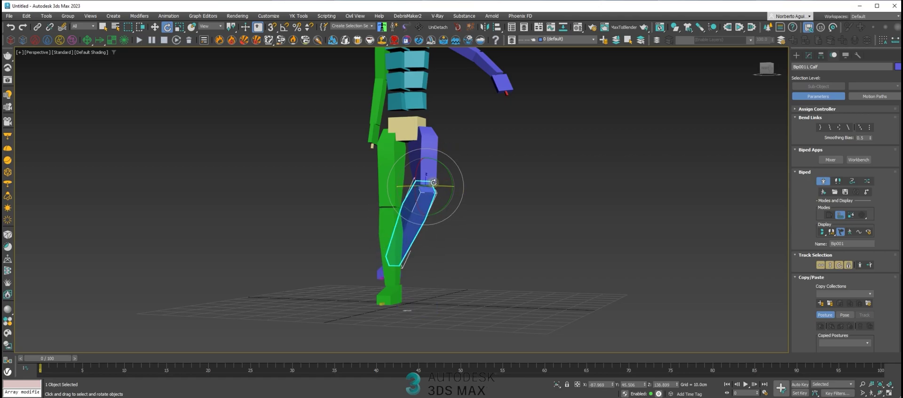
- Lower the left knee to lengthen the thigh, and reposition the right knee to reproportion that leg
key(w)
click(434, 155)
drag(432, 117, 447, 185)
alt+middle_drag(447, 185, 468, 202)
click(386, 254)
drag(398, 231, 379, 277)
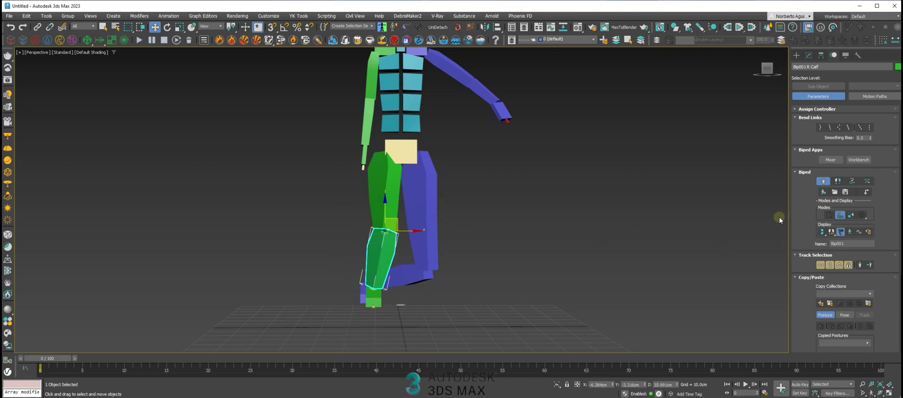
- Turn off Rubber Band Mode and Figure Mode and delete the deformed biped
click(841, 215)
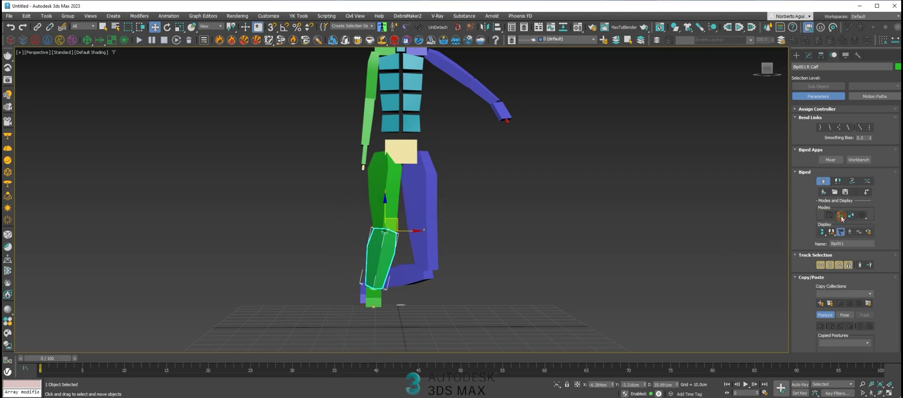
click(825, 183)
drag(812, 300, 813, 218)
middle_drag(623, 221, 590, 245)
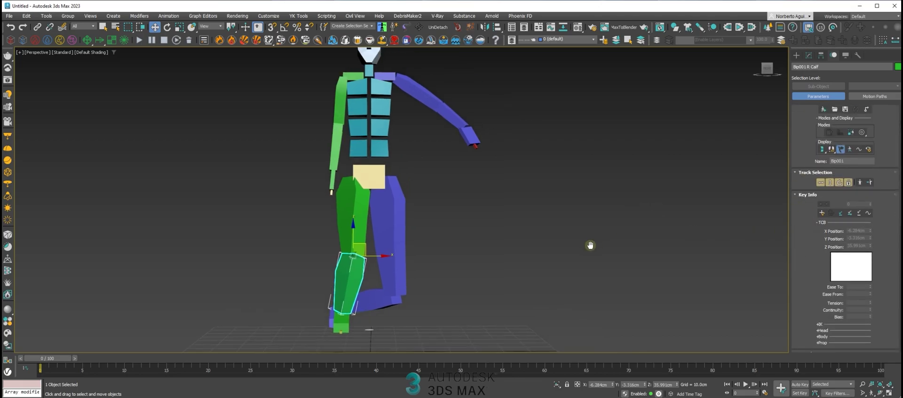
scroll(590, 245, down, 5)
scroll(801, 185, up, 3)
scroll(534, 238, up, 3)
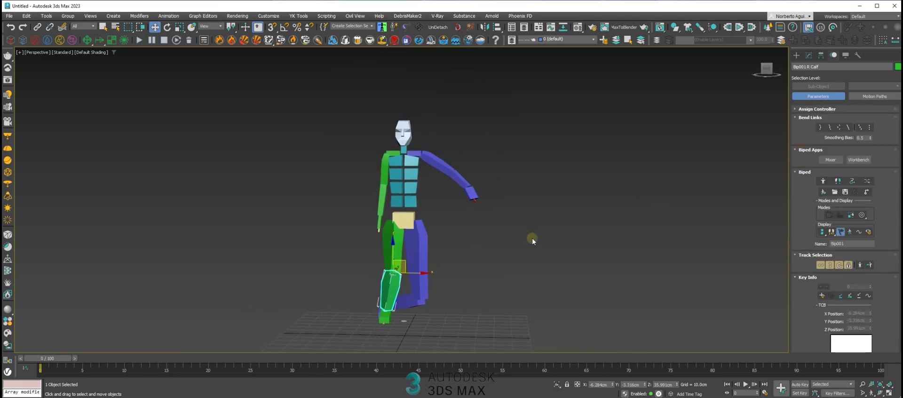
key(Delete)
- Create a new biped about 168 cm tall and increase its number of fingers and finger links
click(846, 56)
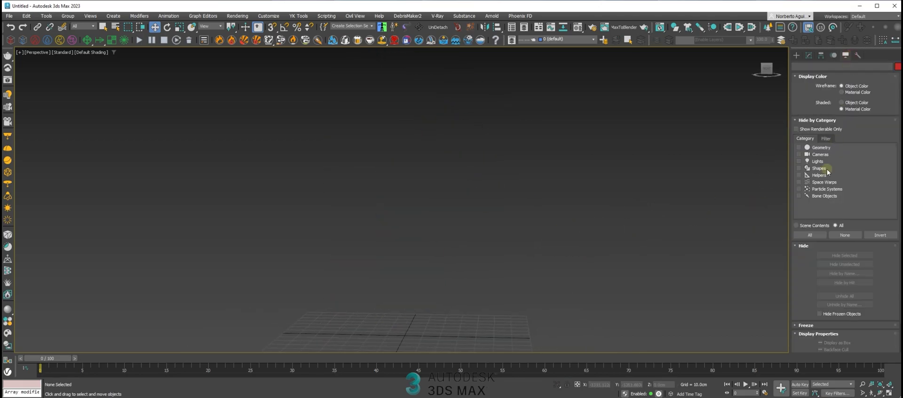
click(796, 55)
click(818, 116)
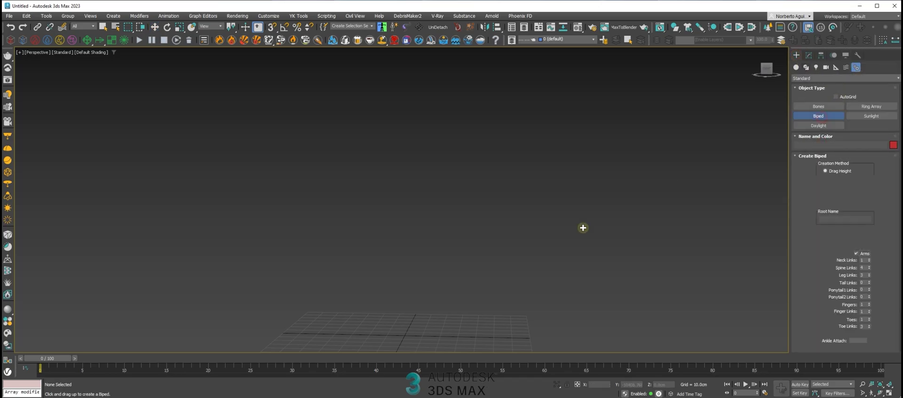
scroll(414, 280, down, 4)
drag(420, 272, 420, 77)
middle_drag(446, 138, 435, 194)
alt+middle_drag(435, 194, 607, 218)
scroll(871, 264, down, 2)
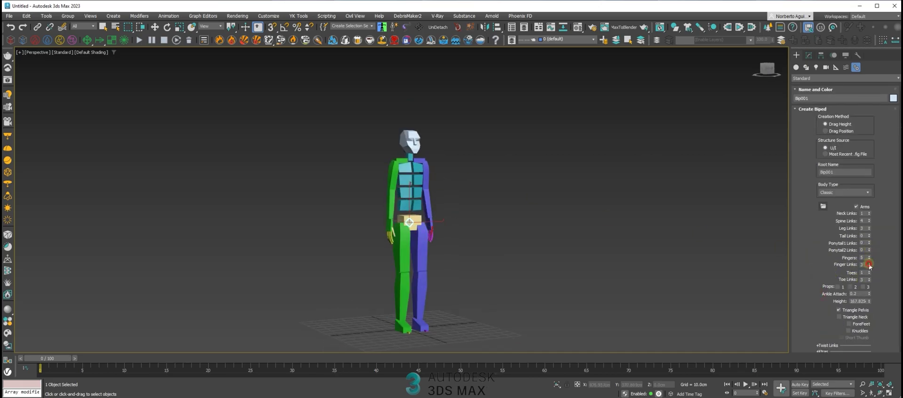
alt+middle_drag(584, 209, 551, 210)
- Position the new biped at X 0 and Y 0 using absolute world coordinates
right_click(154, 28)
right_click(371, 194)
click(427, 167)
- Switch the biped to Figure Mode, zero its X and Y position there, and leave Figure Mode
click(834, 55)
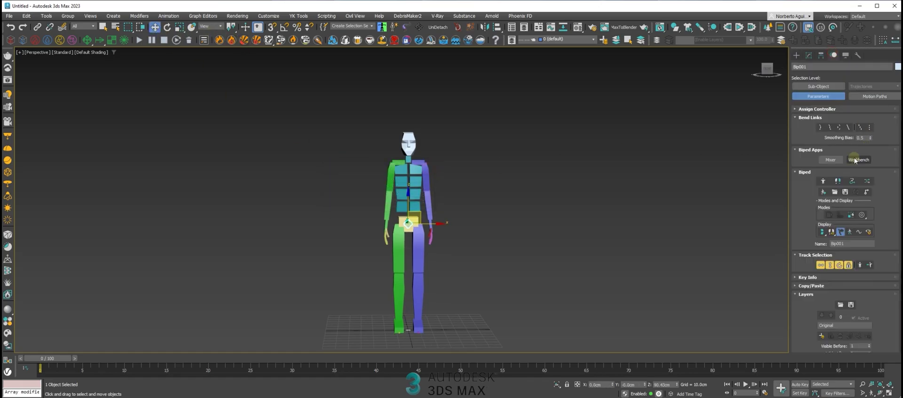
click(823, 182)
click(823, 182)
click(823, 182)
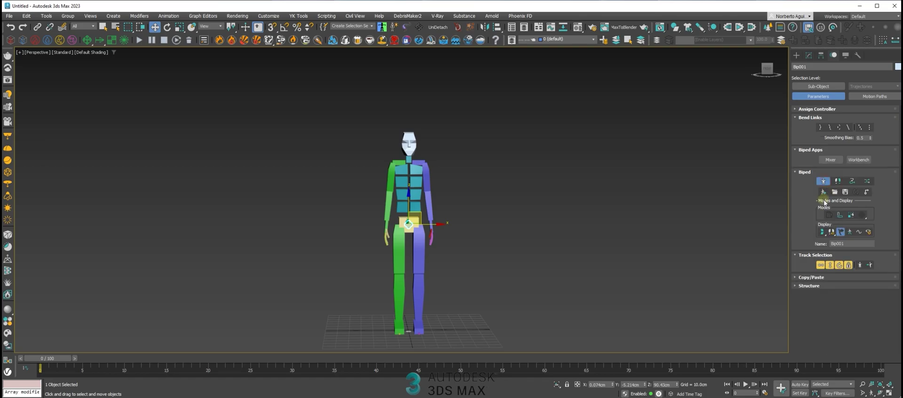
right_click(155, 28)
right_click(373, 188)
right_click(372, 195)
click(427, 167)
click(823, 182)
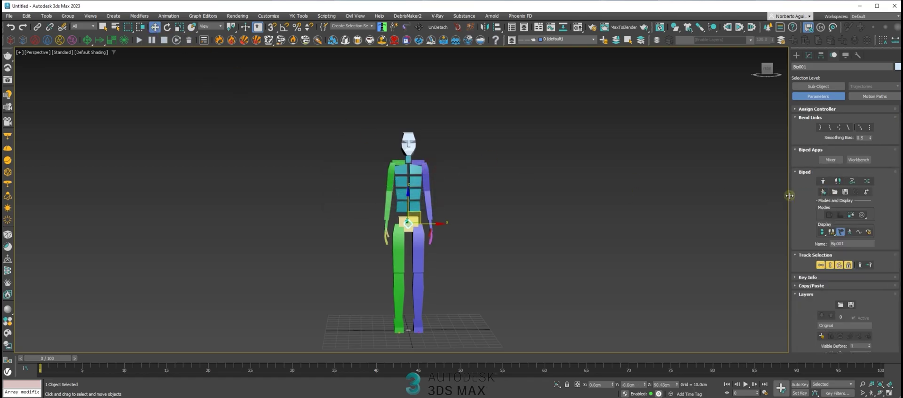
- Collapse all of the biped's motion rollouts, including Bend Links, Biped Apps, Biped and Layers
alt+middle_drag(452, 194, 473, 204)
drag(804, 238, 808, 194)
drag(811, 282, 820, 189)
drag(804, 246, 809, 297)
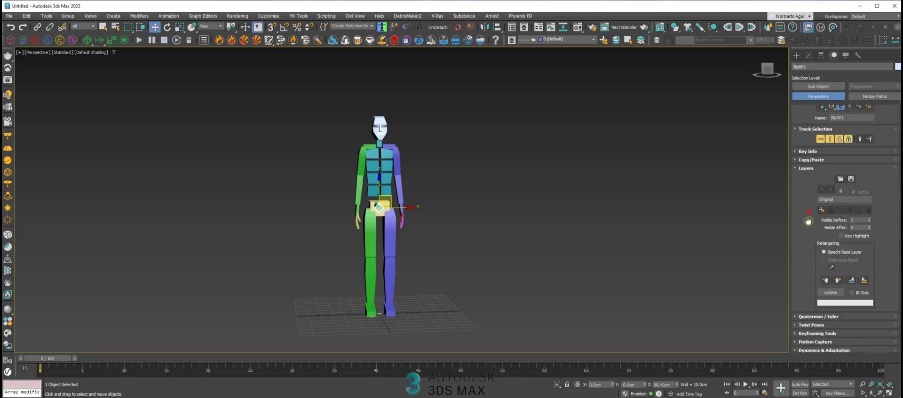
drag(800, 148, 801, 241)
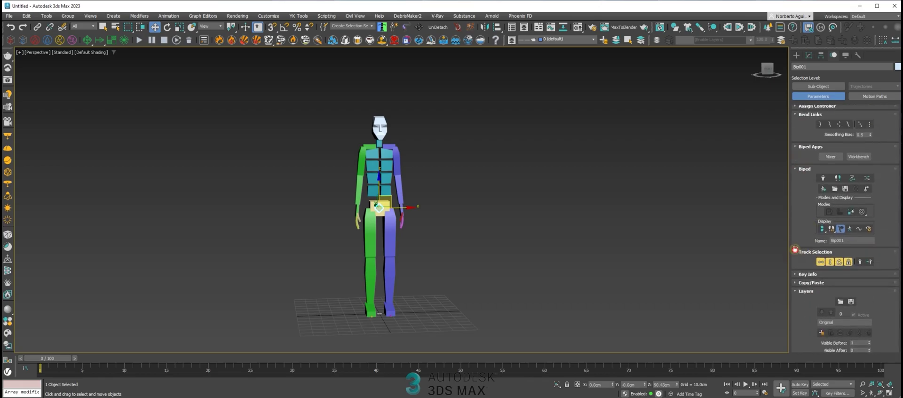
click(797, 169)
drag(797, 155, 799, 179)
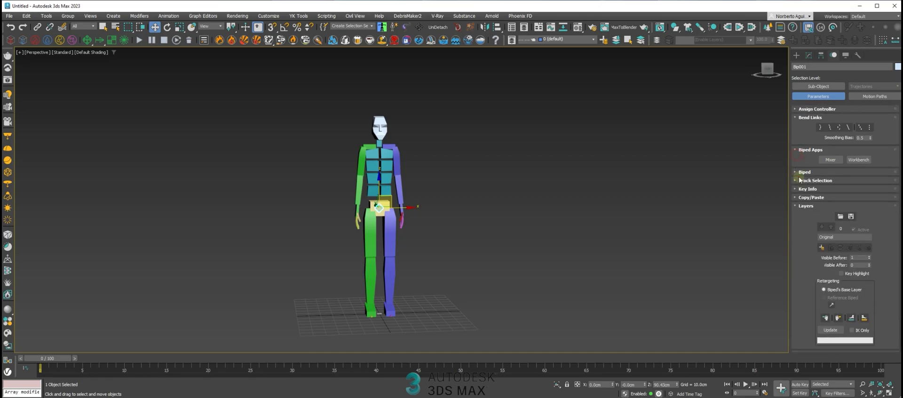
click(796, 152)
click(796, 117)
click(802, 135)
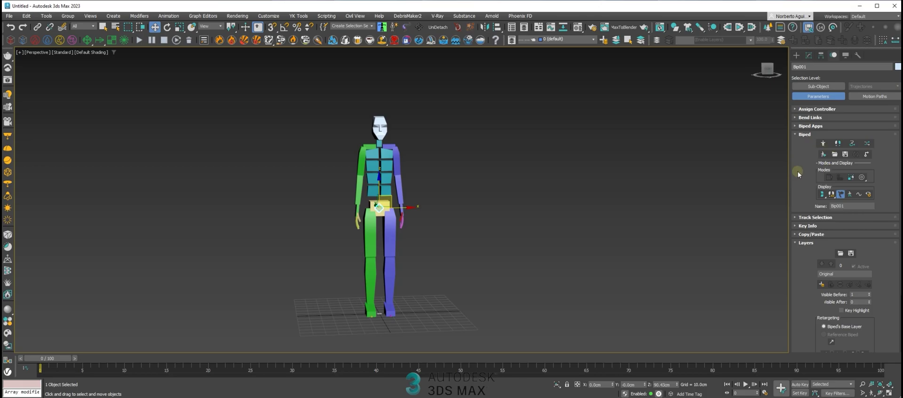
middle_drag(557, 193, 566, 198)
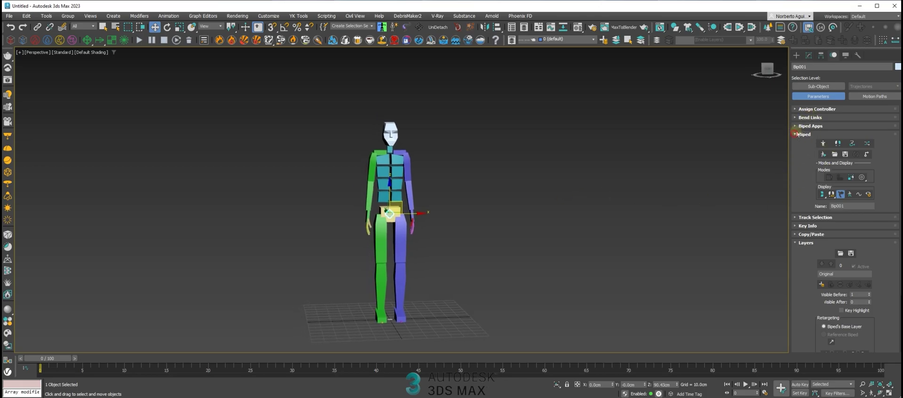
click(795, 134)
click(798, 168)
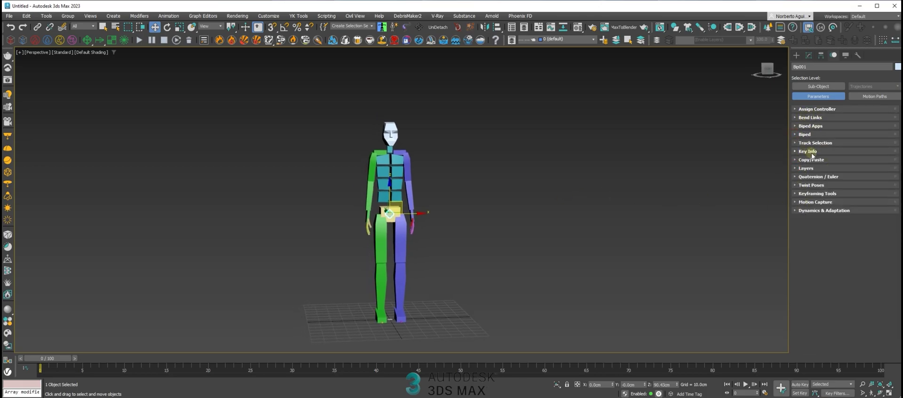
- Expand the Biped, Track Selection and Key Info rollouts for the selected biped
click(805, 135)
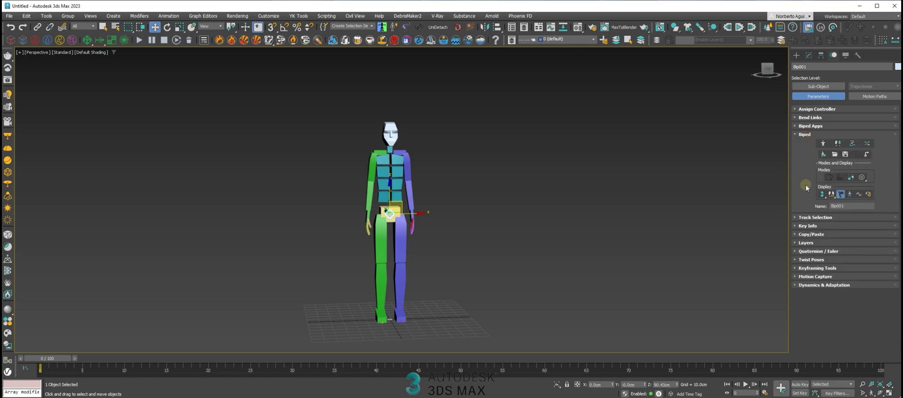
click(807, 218)
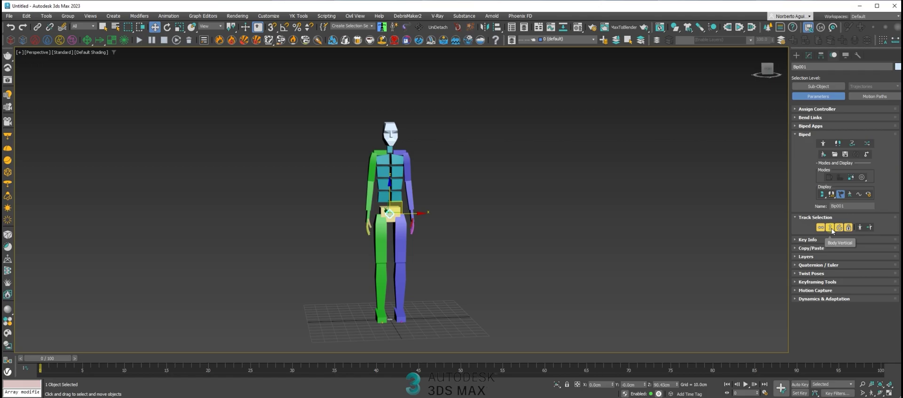
click(799, 240)
drag(810, 204, 817, 242)
drag(811, 174, 816, 194)
middle_drag(512, 188, 501, 184)
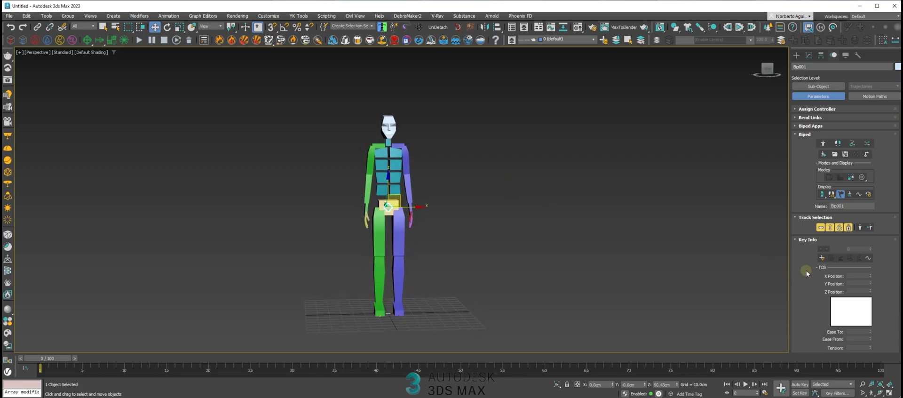
- Show the Motion Flow Mode settings, switch to Figure Mode, and return to the biped's regular mode
click(853, 143)
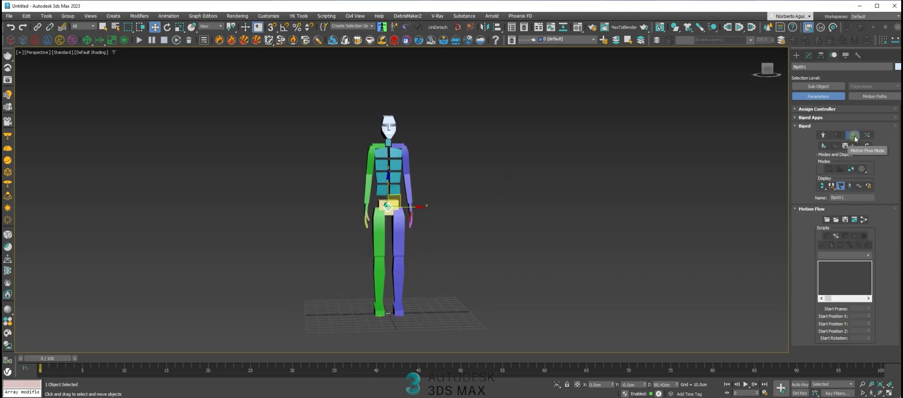
click(807, 158)
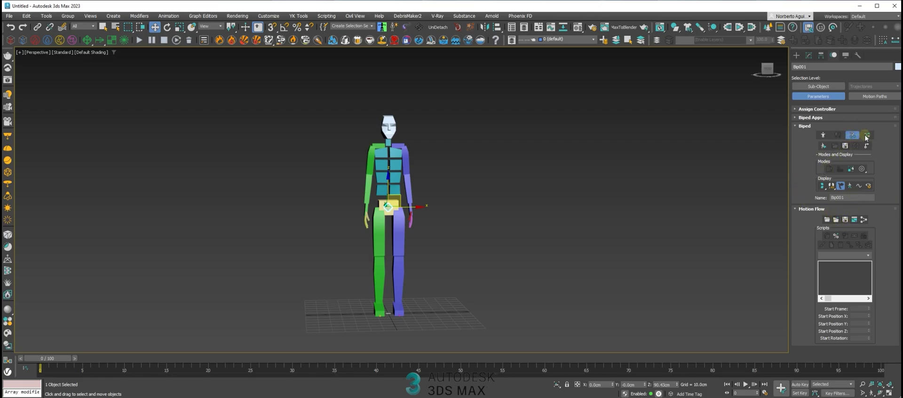
click(824, 136)
click(824, 144)
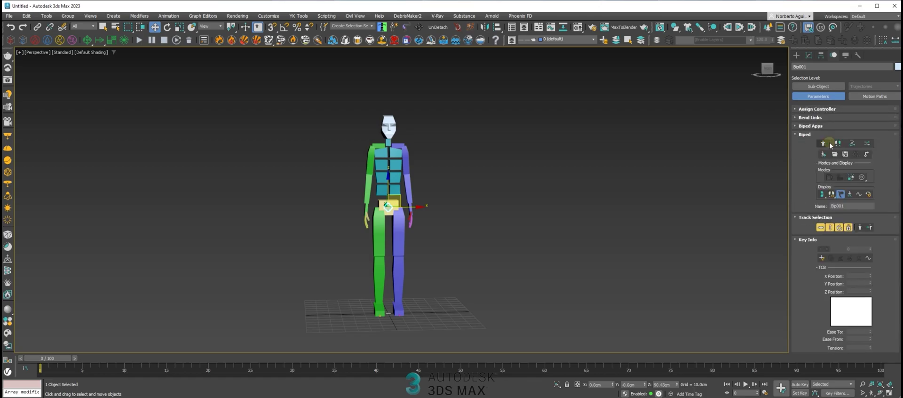
- Turn on Motion Flow Mode to examine its script settings, and turn it off
click(853, 144)
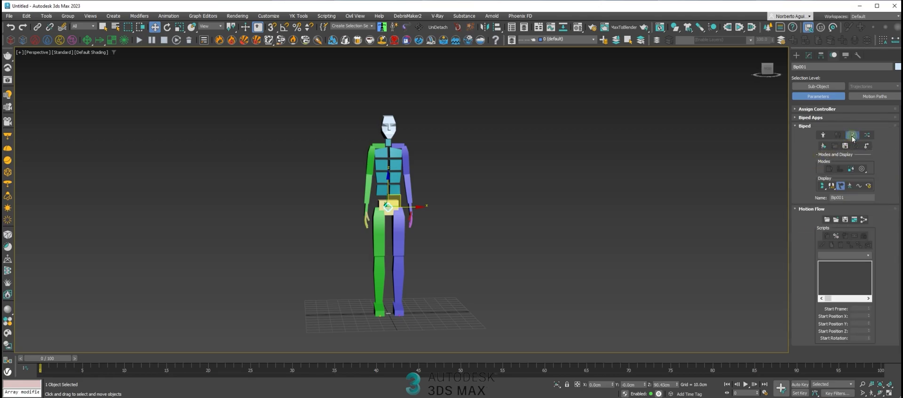
middle_drag(555, 179, 558, 180)
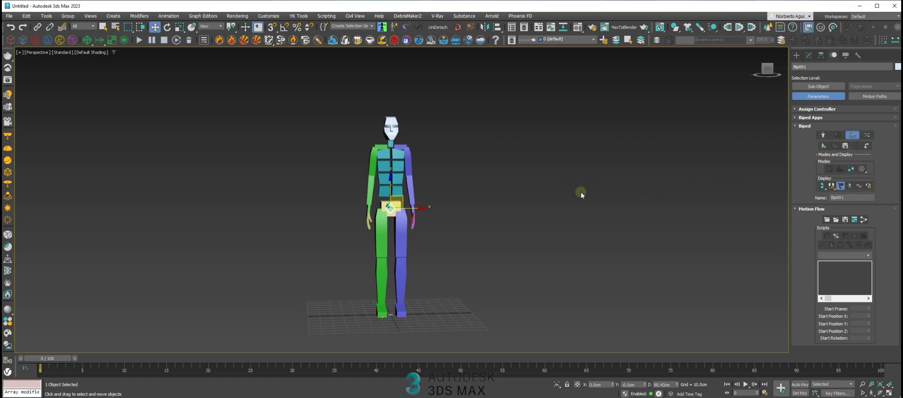
middle_drag(502, 173, 450, 179)
scroll(413, 192, up, 4)
scroll(413, 177, down, 4)
scroll(413, 188, up, 4)
scroll(443, 181, down, 4)
middle_drag(450, 179, 455, 182)
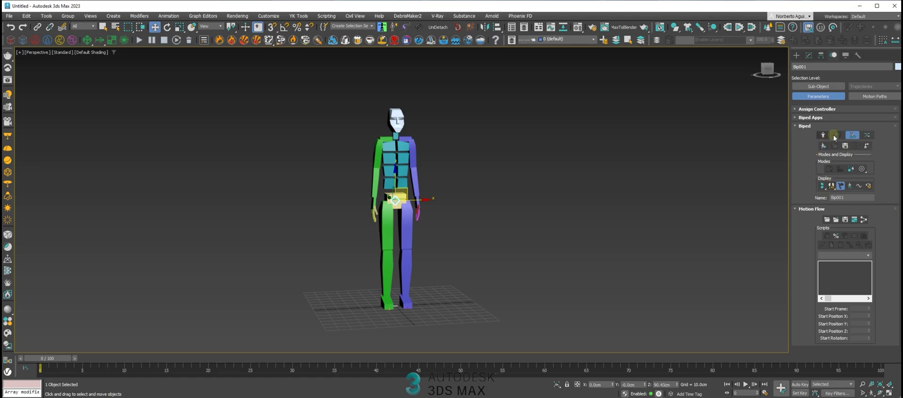
click(851, 136)
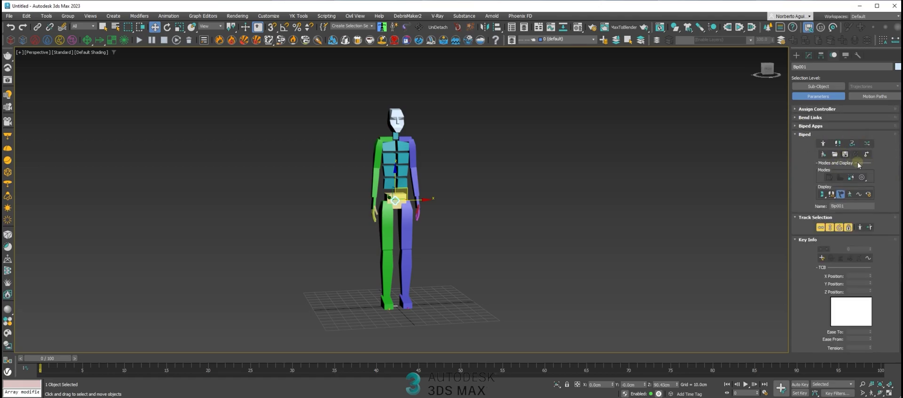
- Expand Biped Apps, open the Motion Mixer to examine its tracks, and close it
drag(810, 180, 813, 248)
click(799, 127)
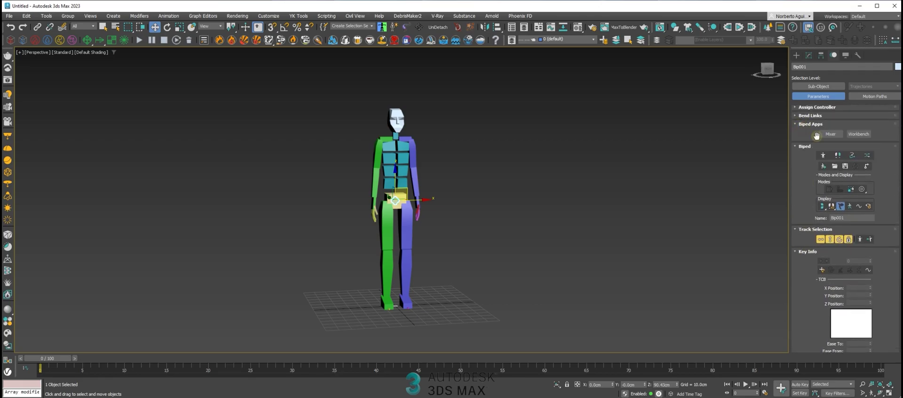
click(831, 128)
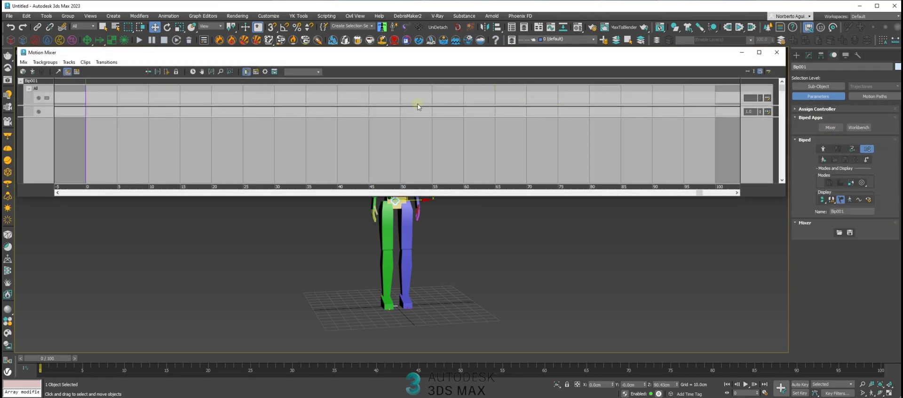
click(428, 103)
drag(356, 55, 356, 58)
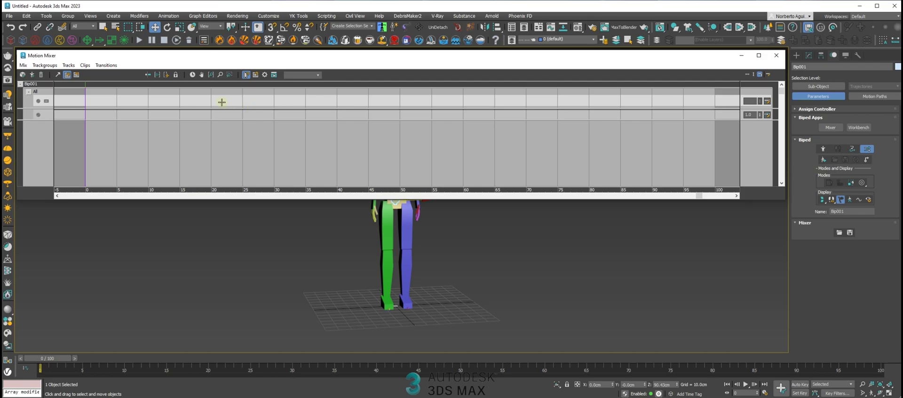
drag(241, 62, 235, 67)
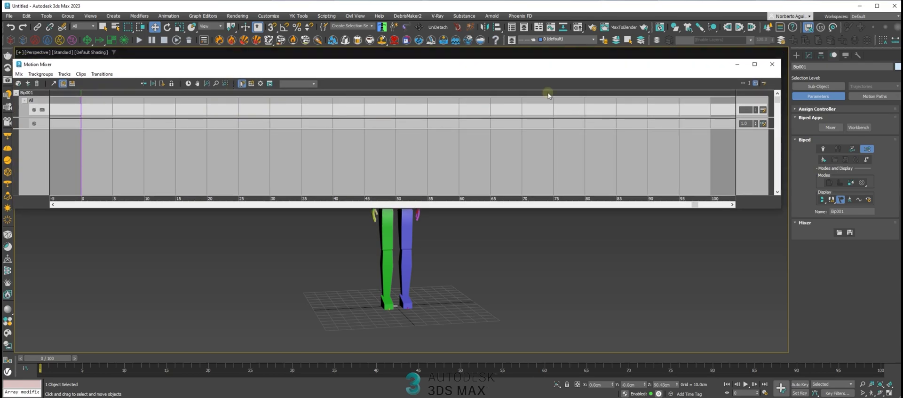
mouse_move(227, 65)
mouse_down()
mouse_move(235, 77)
mouse_move(232, 63)
mouse_up()
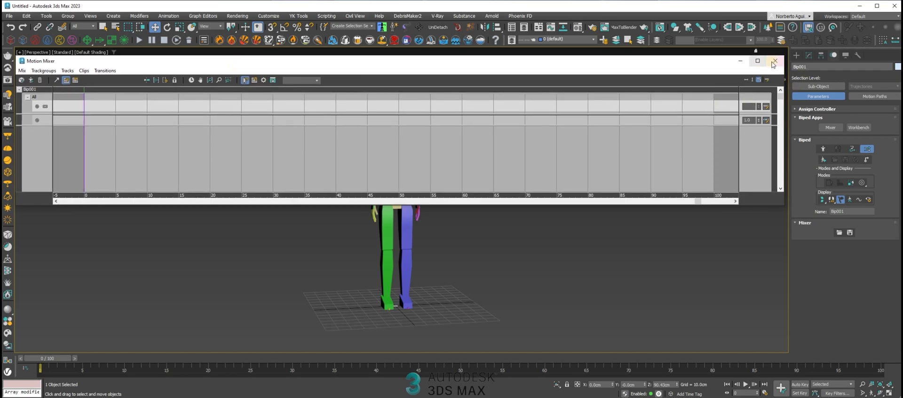
click(775, 61)
- Turn on Motion Flow Mode for the biped and show the Motion Flow Graph, placed beside the figure
click(853, 149)
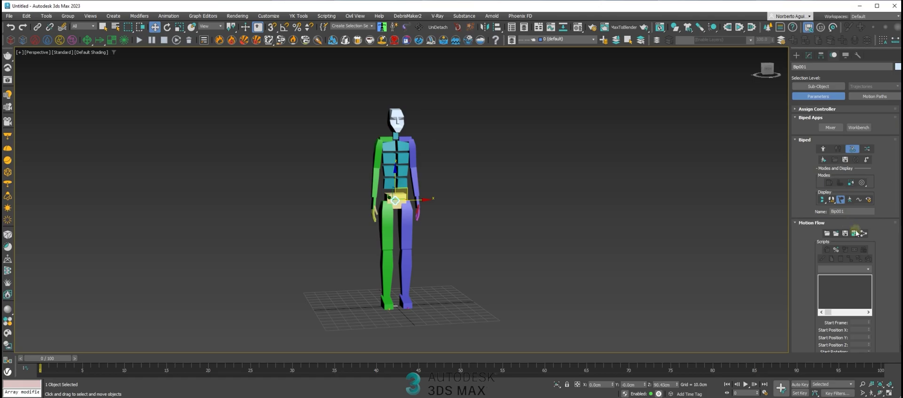
drag(806, 239, 801, 206)
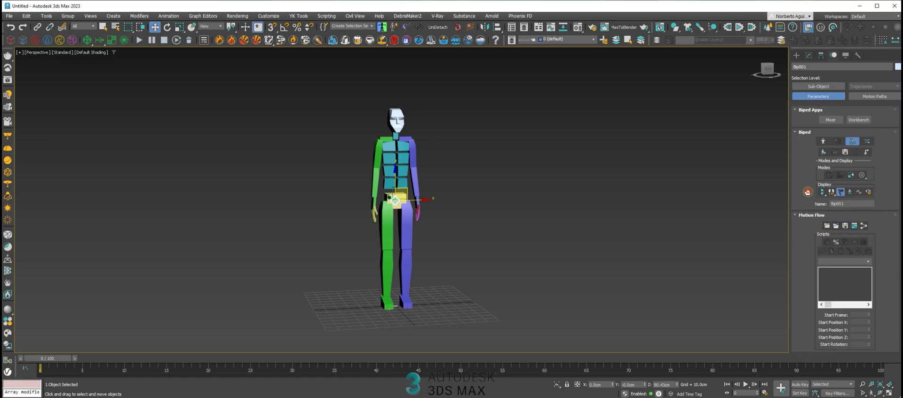
click(855, 226)
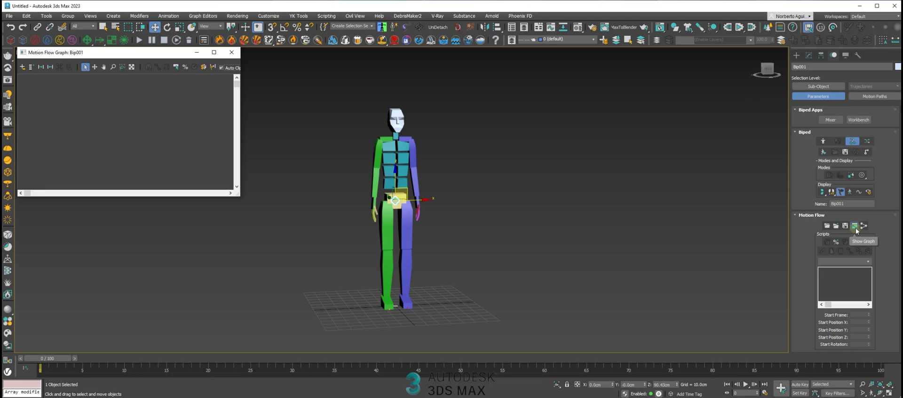
drag(111, 50, 193, 72)
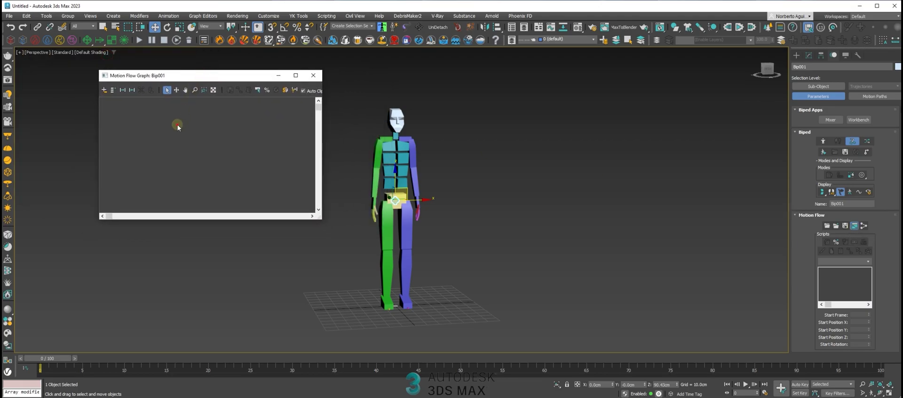
- Load the clips idle_07.bip, run_forward.bip, walkstart.bip and walkstop_R.bip together into the Motion Flow Graph
click(113, 91)
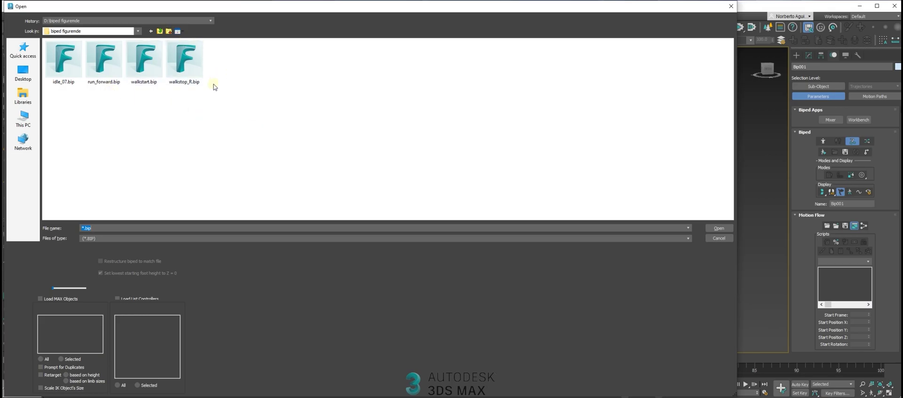
click(188, 66)
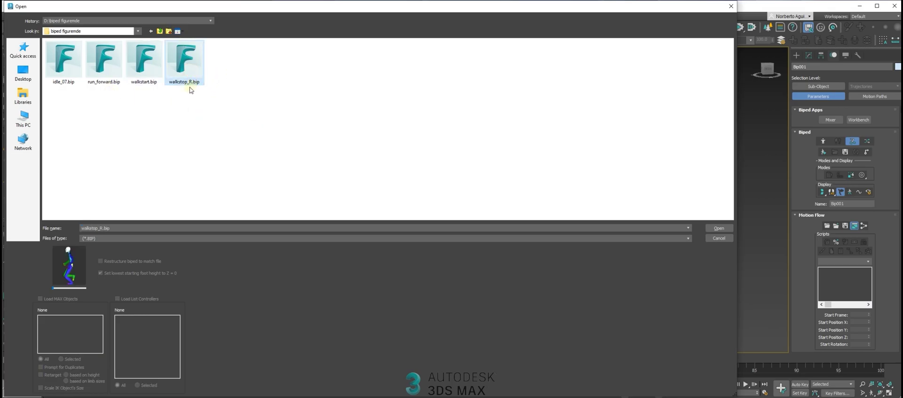
click(153, 83)
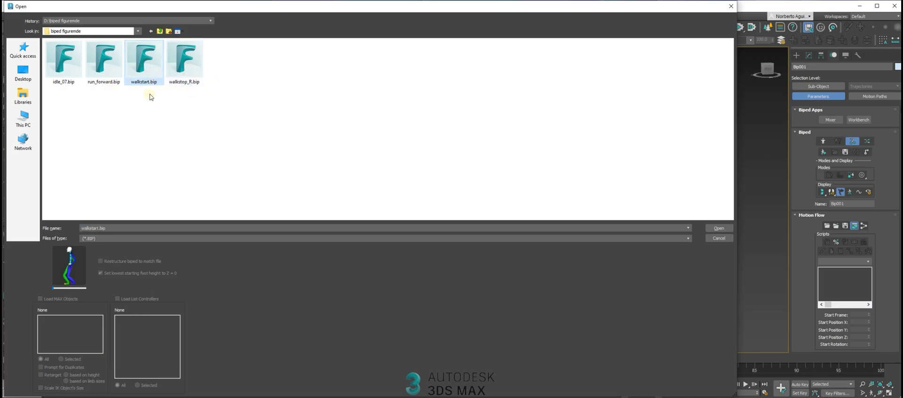
click(96, 67)
click(150, 71)
ctrl+click(190, 65)
drag(252, 118, 60, 52)
key(Return)
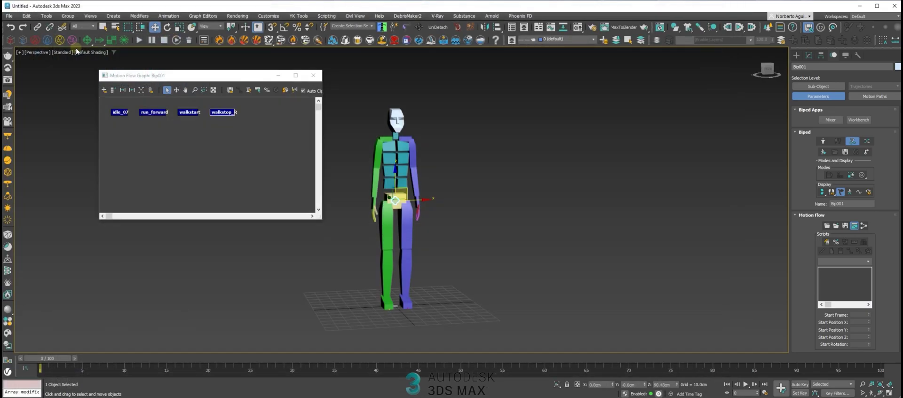
- Rearrange the clips in the Motion Flow Graph, placing run_forward below the other three
drag(186, 80, 198, 86)
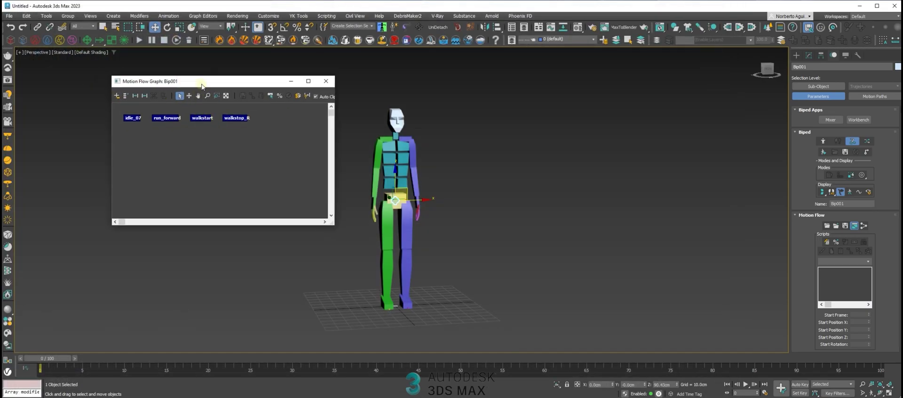
drag(202, 85, 208, 85)
drag(175, 118, 194, 149)
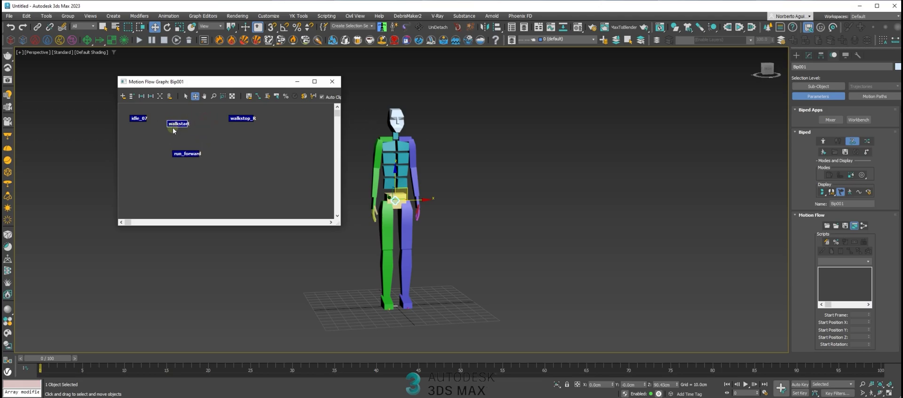
- Define a first motion flow script with the walkstop_R clip and play the animation
click(827, 241)
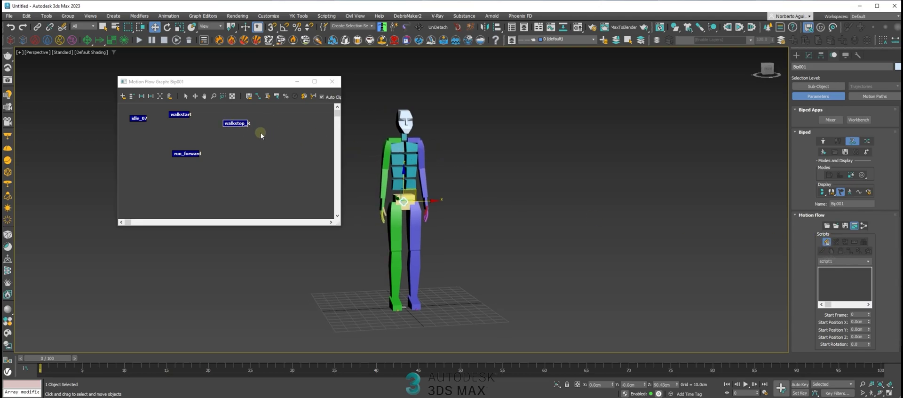
click(242, 123)
click(746, 385)
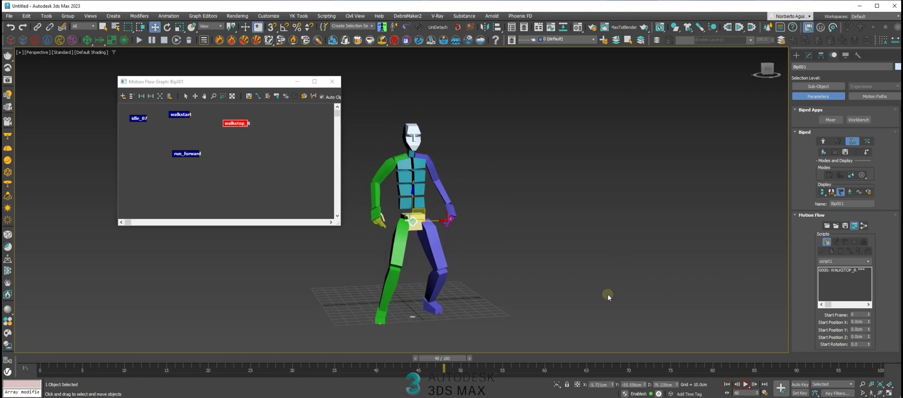
- Create a new script from the walkstart clip, preview its animation, and delete the script
click(826, 243)
click(827, 282)
click(176, 115)
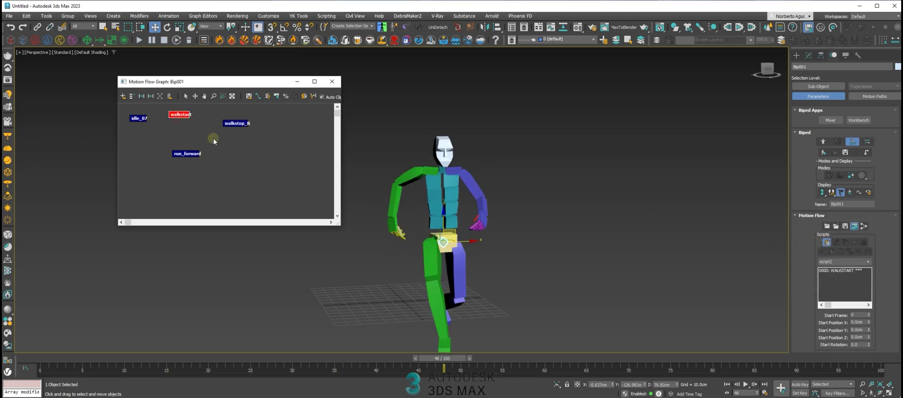
click(747, 385)
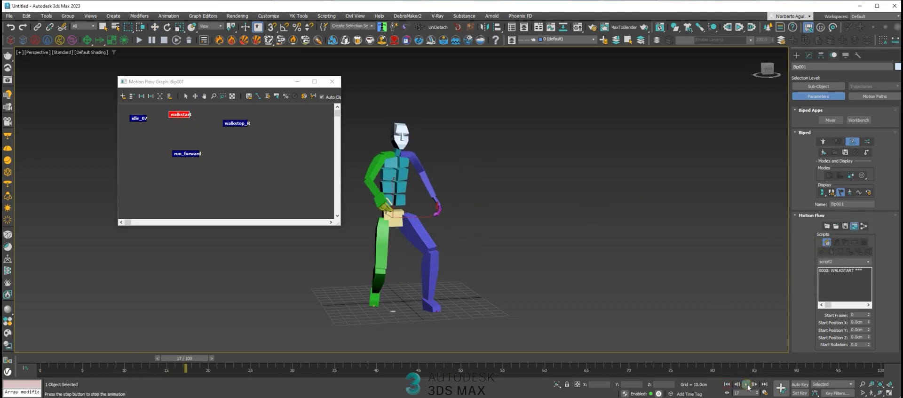
click(747, 385)
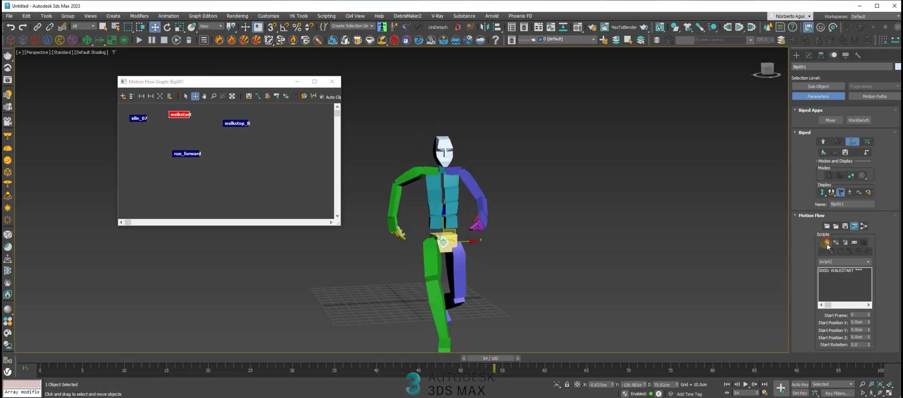
click(843, 245)
- Create a new script from the idle_07 clip, preview its animation, and delete the script
click(827, 242)
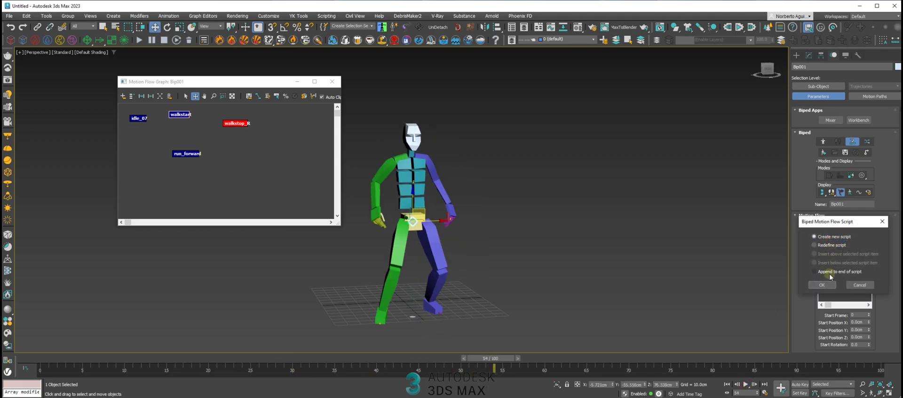
click(828, 286)
click(139, 119)
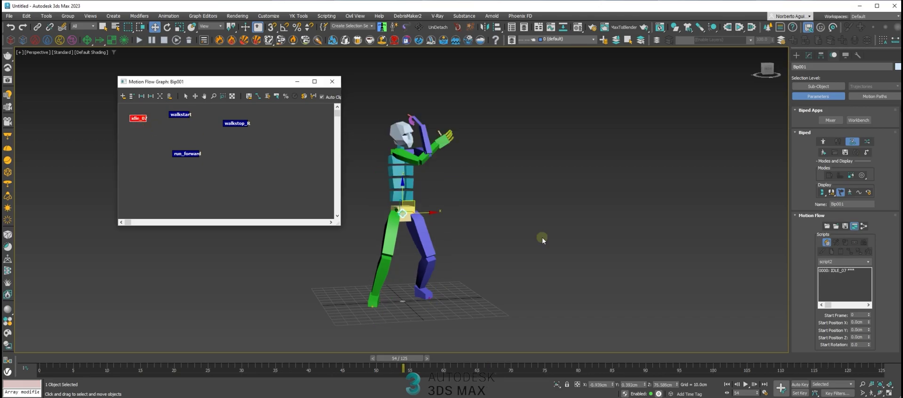
click(746, 385)
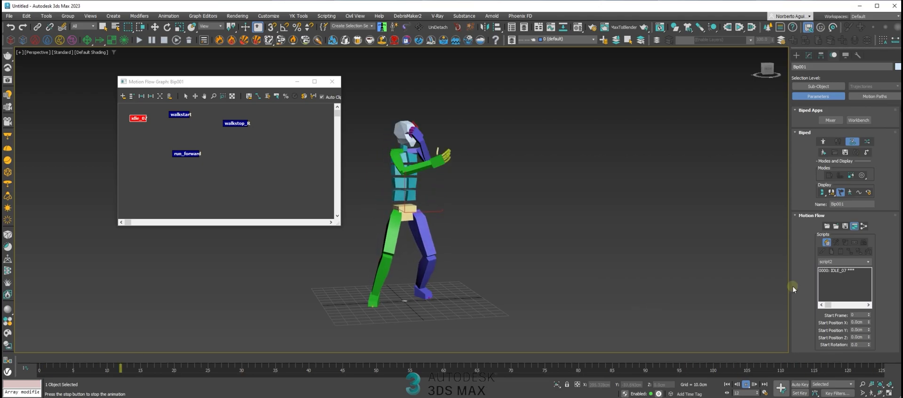
click(484, 359)
click(846, 243)
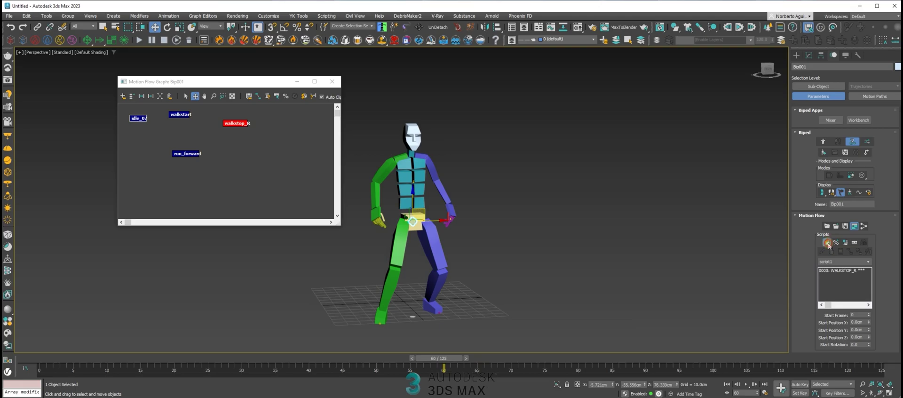
- Create a new script without any clips and slightly reposition the idle_07 and walkstart clips in the graph
click(828, 243)
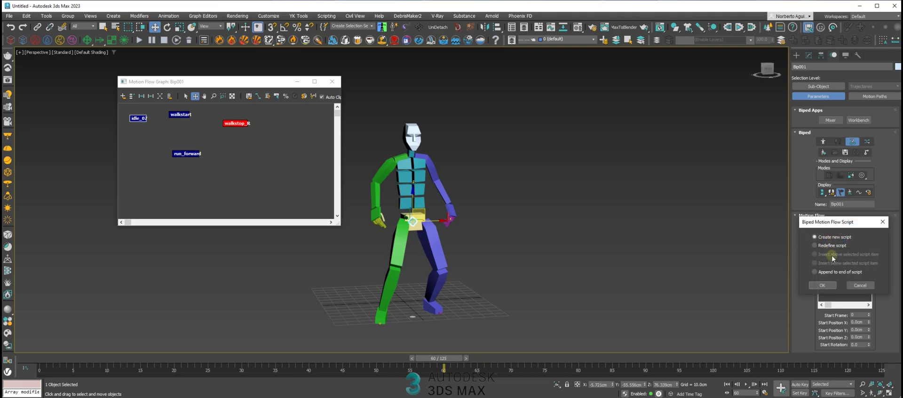
click(827, 286)
drag(234, 78, 206, 90)
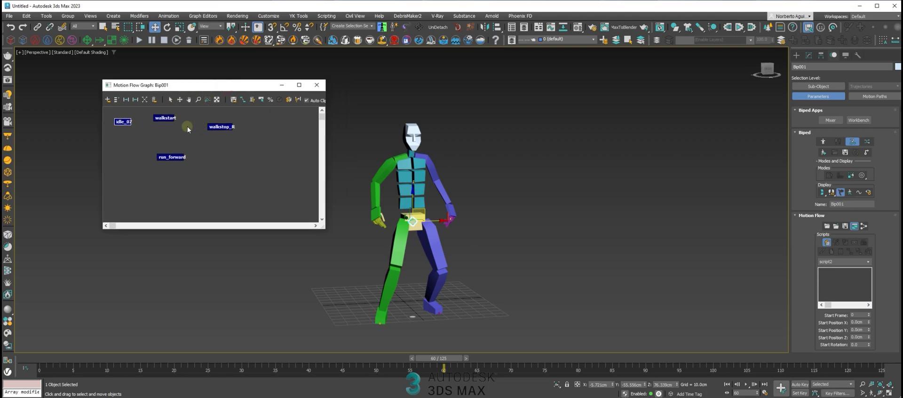
click(827, 242)
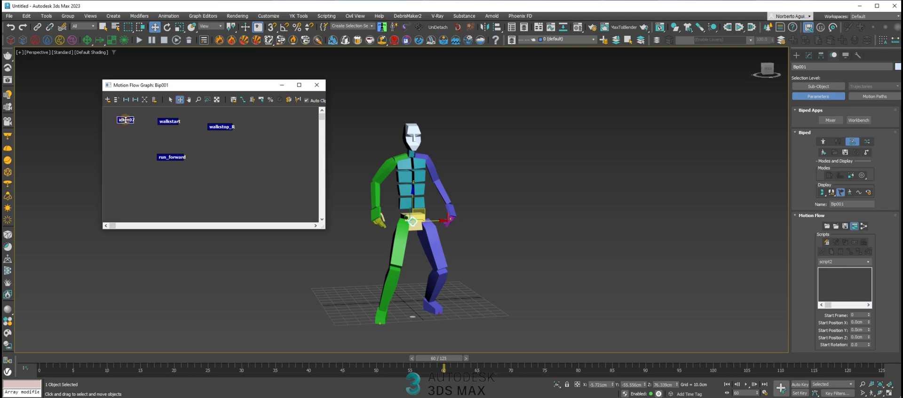
drag(155, 86, 148, 87)
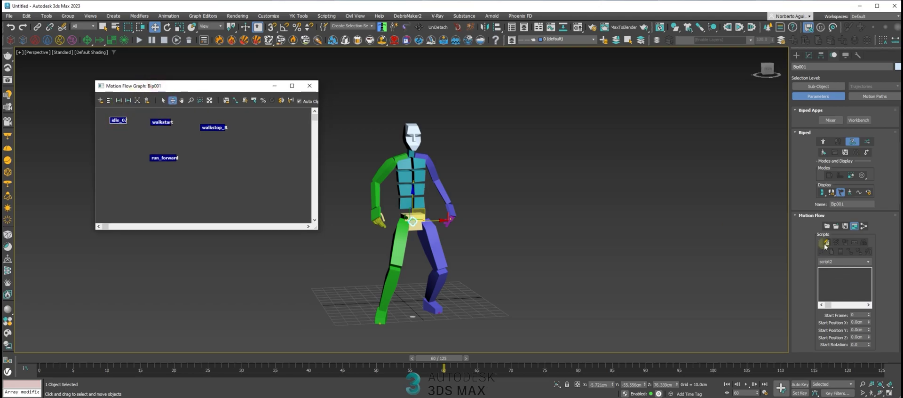
- Create another script that chains the clips idle_07, walkstart and walkstop_R in that order
click(825, 243)
click(820, 286)
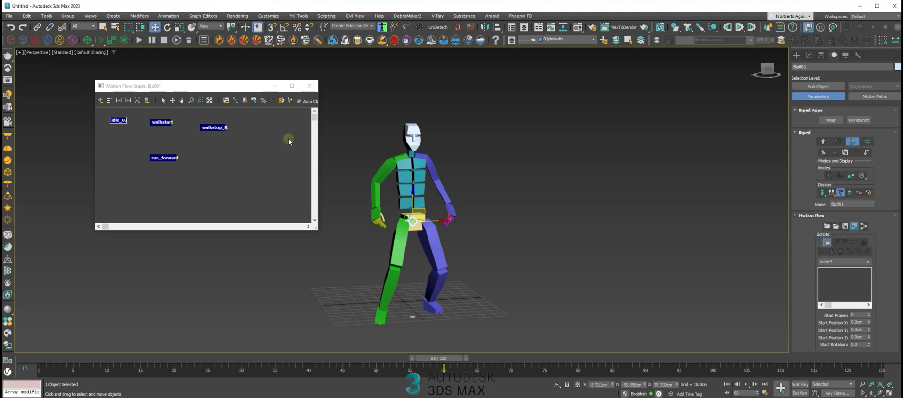
click(111, 120)
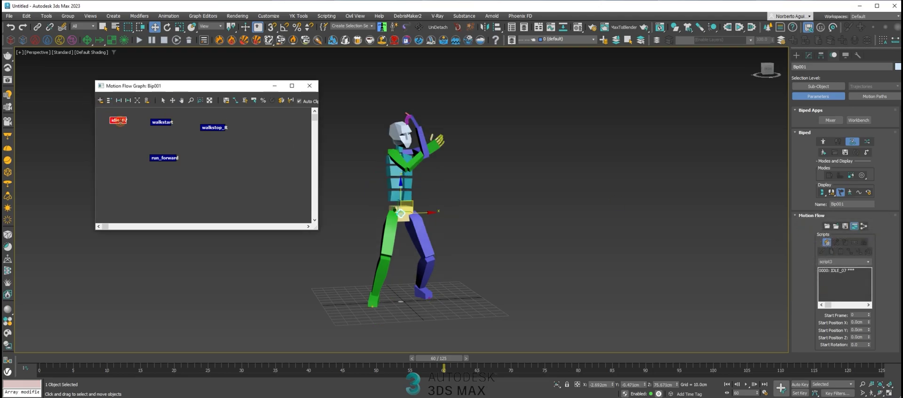
click(160, 123)
click(215, 128)
mouse_move(218, 86)
mouse_down()
mouse_move(199, 88)
mouse_move(206, 89)
mouse_up()
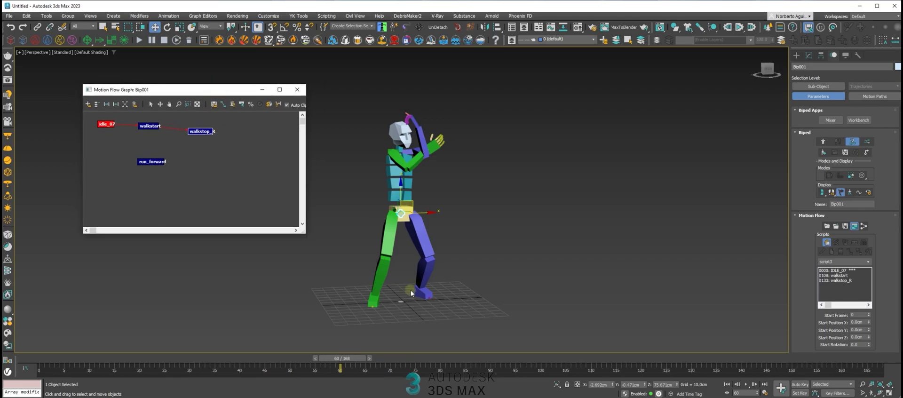
- Play the chained clips from the first frame and scrub through the timeline to check the transitions
drag(349, 360, 28, 339)
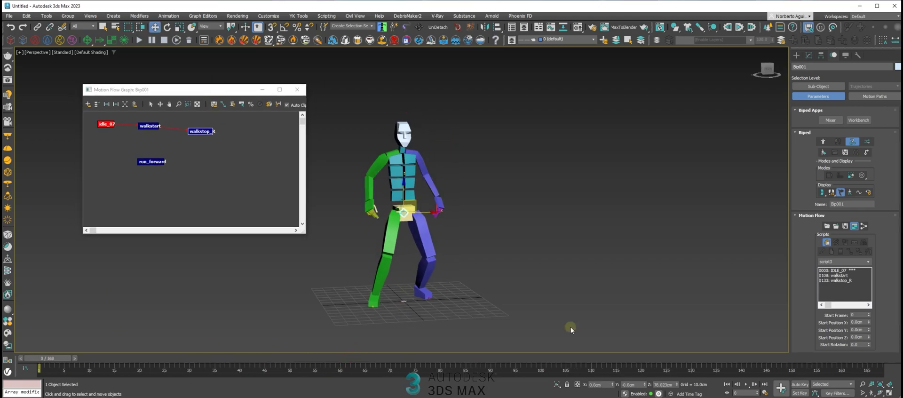
click(736, 385)
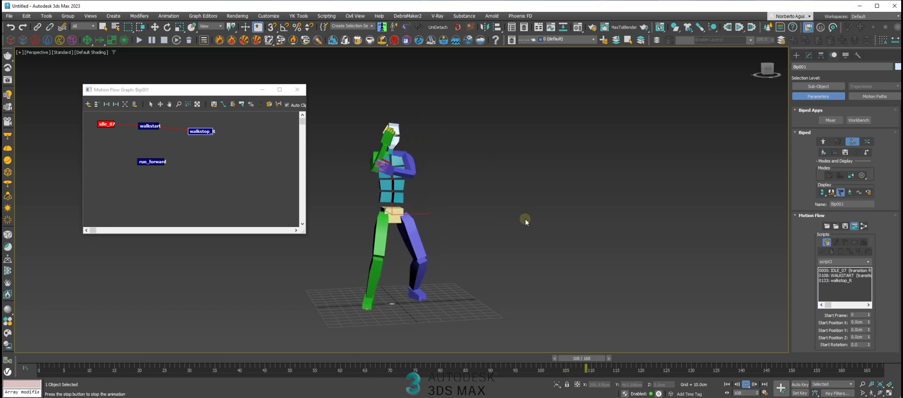
middle_drag(535, 201, 498, 210)
scroll(502, 195, down, 1)
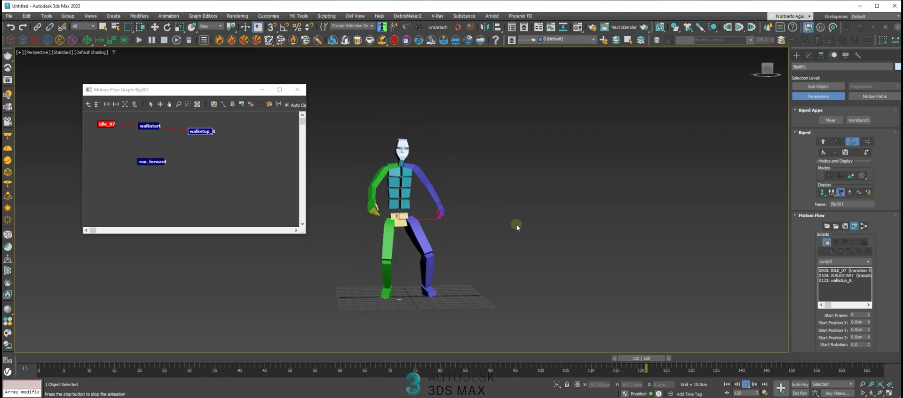
drag(335, 359, 506, 267)
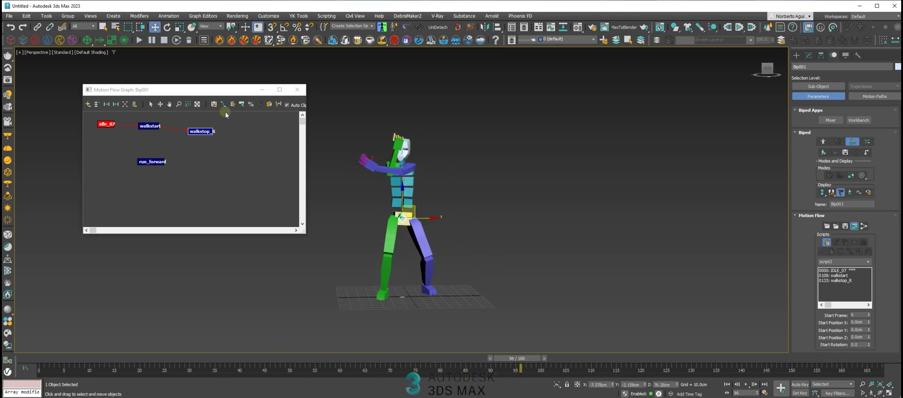
- Close the Motion Flow Graph and create unified motion from all three script clips with A Keyframe Per Frame turned off
drag(215, 93, 205, 93)
click(288, 90)
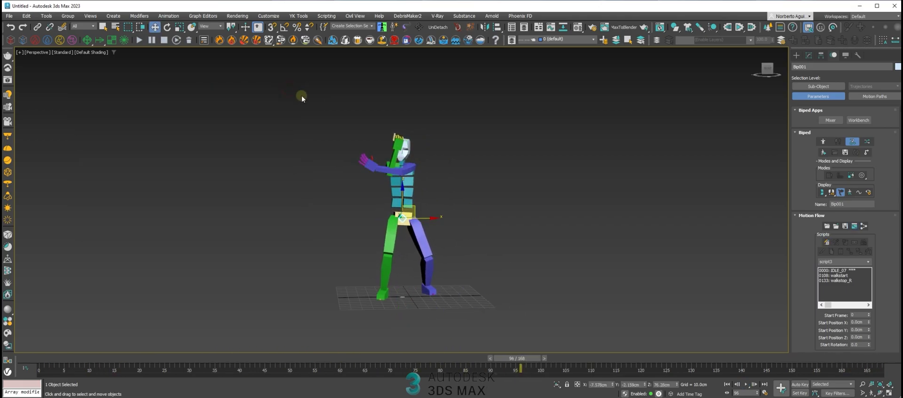
shift+click(844, 272)
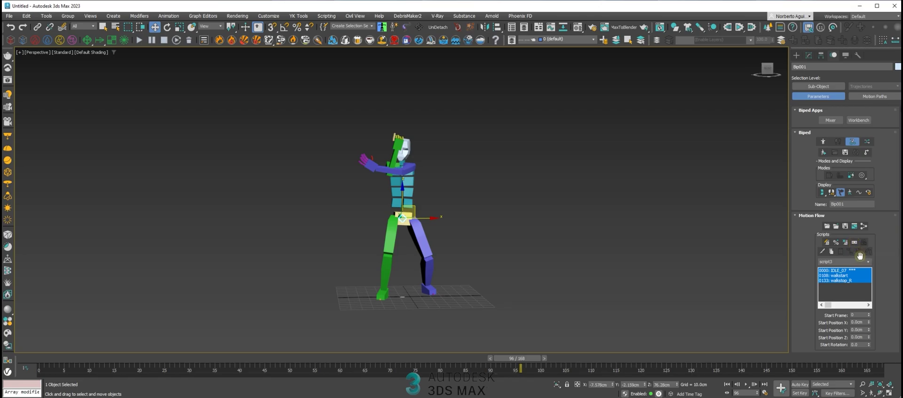
click(855, 243)
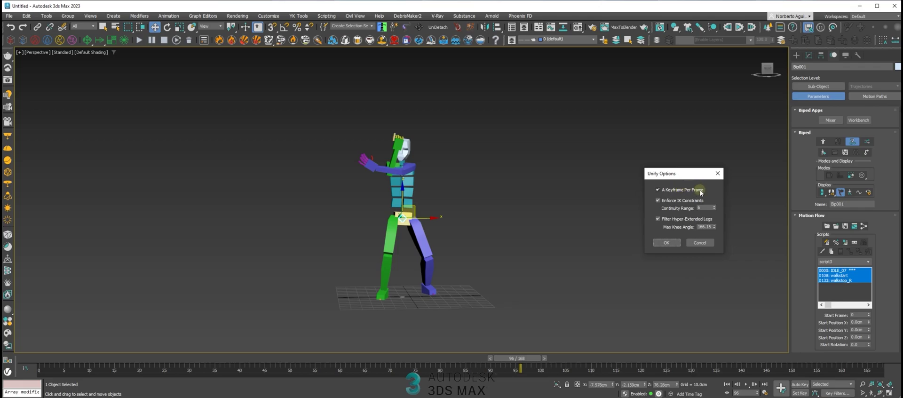
drag(694, 178, 700, 175)
click(684, 187)
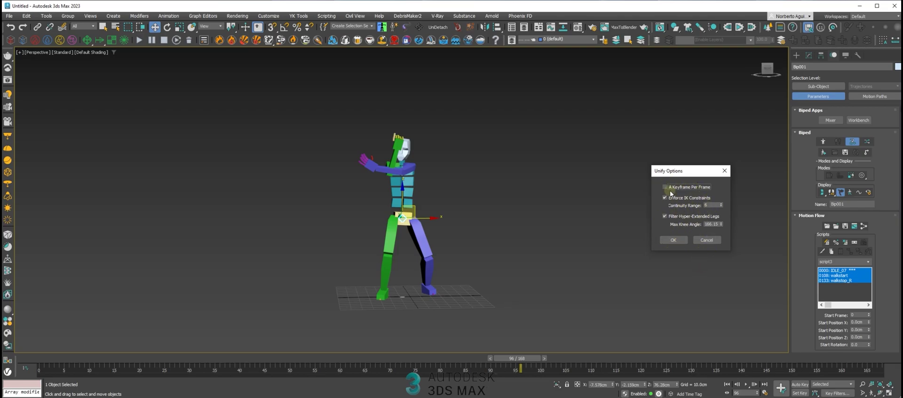
click(675, 240)
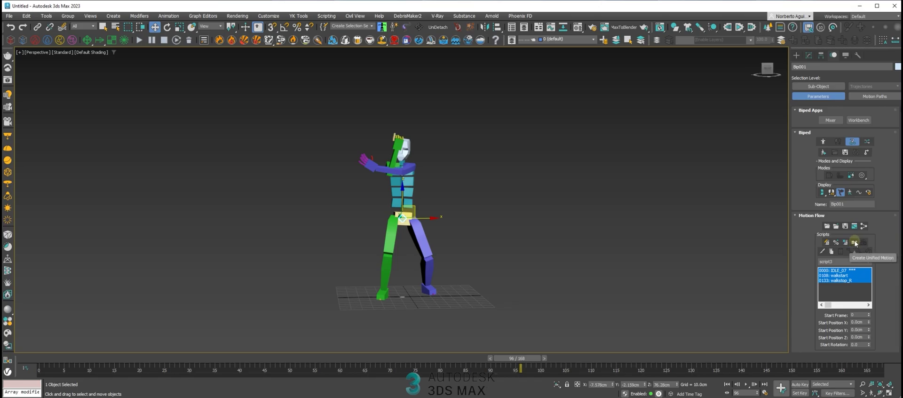
- Exit Motion Flow mode and scrub the whole timeline to check the unified motion on the biped
click(852, 142)
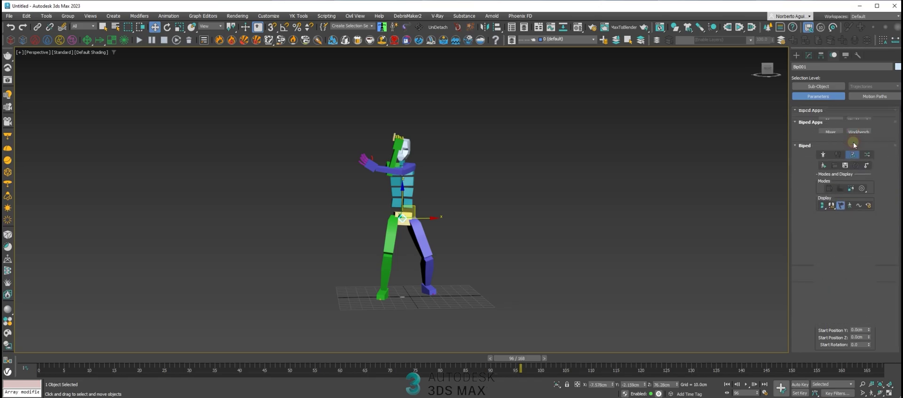
drag(541, 360, 451, 360)
drag(403, 323, 864, 325)
drag(863, 358, 47, 358)
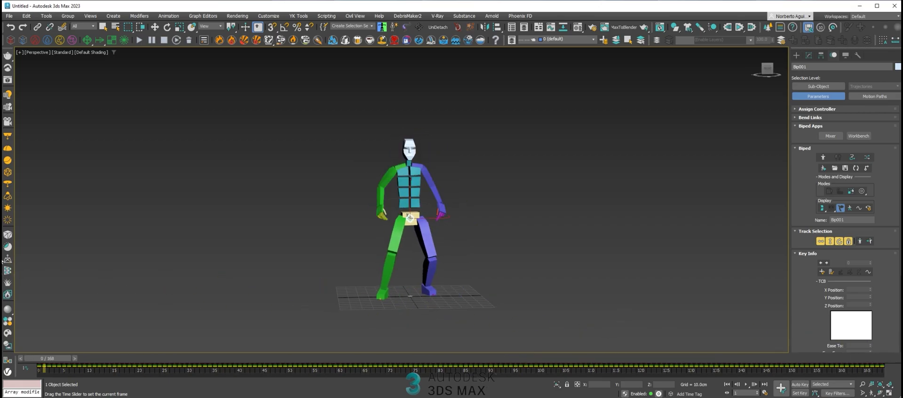
- Deselect the biped, play the unified animation and return to the first frame
click(525, 239)
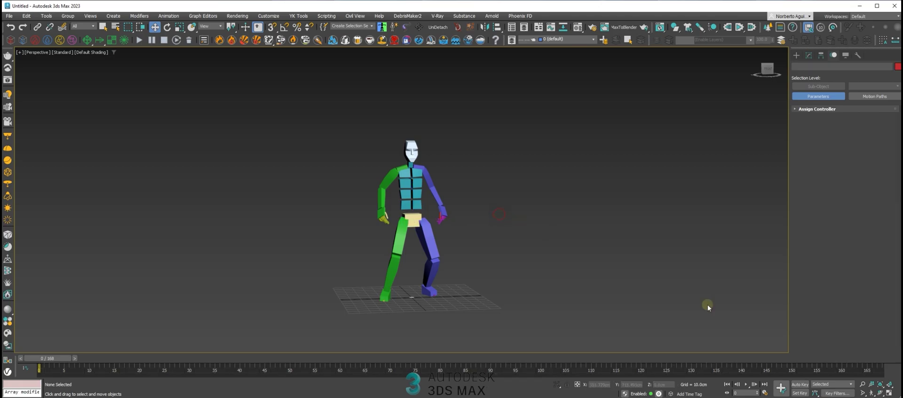
click(751, 383)
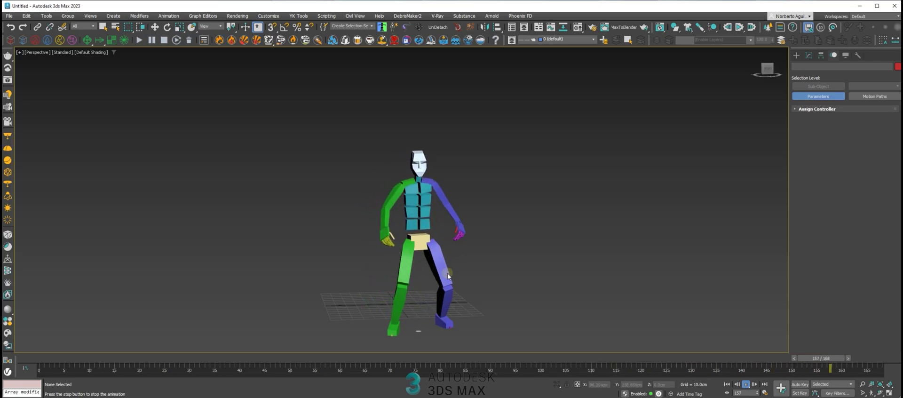
drag(344, 358, 44, 341)
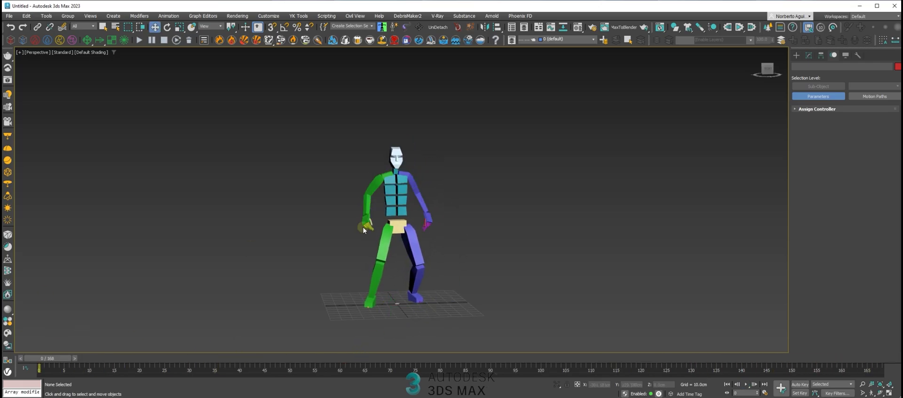
- Select the biped's head and create a new animation layer above the original motion
click(396, 152)
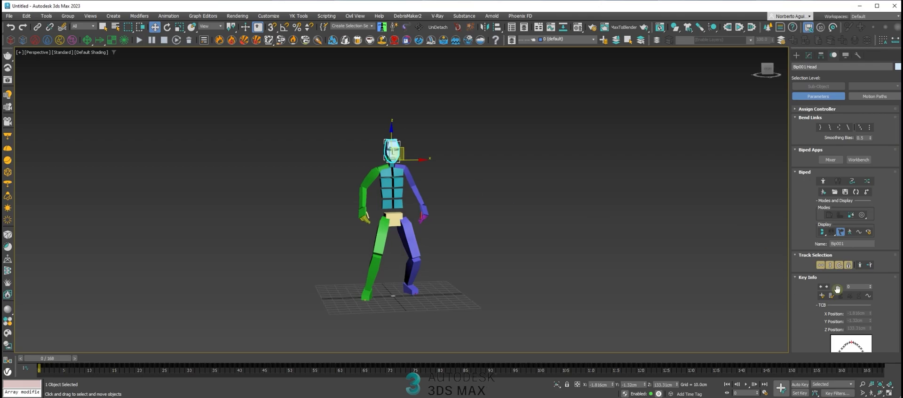
scroll(798, 194, down, 10)
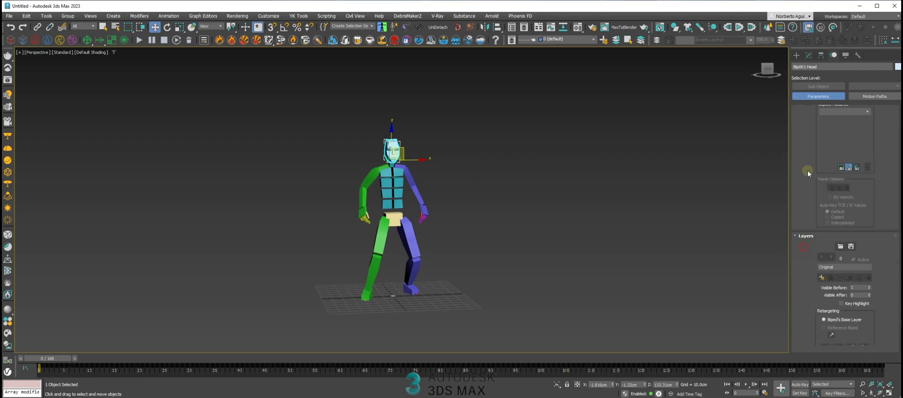
click(822, 263)
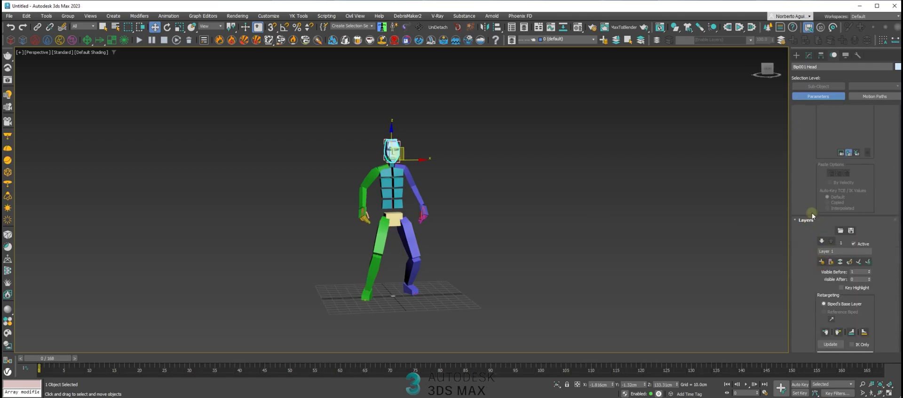
- Scrub through the motion from the first frame and stop at frame 51 to inspect the arm poses
mouse_move(587, 205)
alt+middle_down()
mouse_move(595, 204)
mouse_move(584, 204)
alt+middle_up()
drag(68, 359, 674, 355)
key(Home)
key(w)
drag(55, 360, 295, 359)
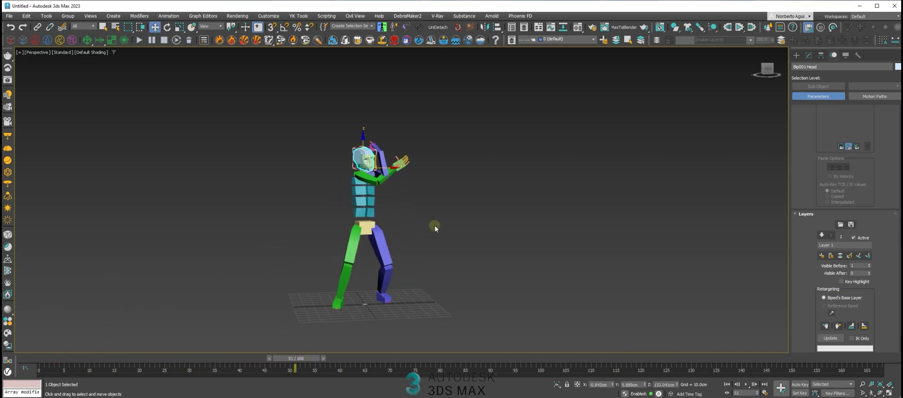
- Select the whole biped, turn on Auto Key and set layer keys at frames 111 and 168
key(ctrl+a)
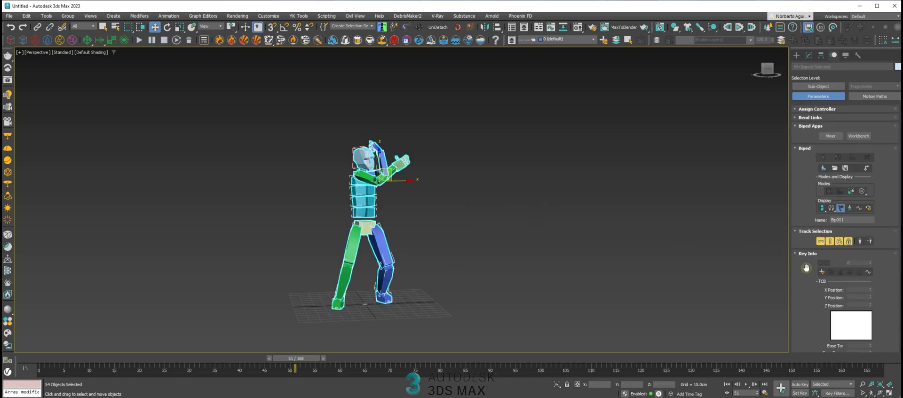
drag(292, 359, 591, 366)
key(w)
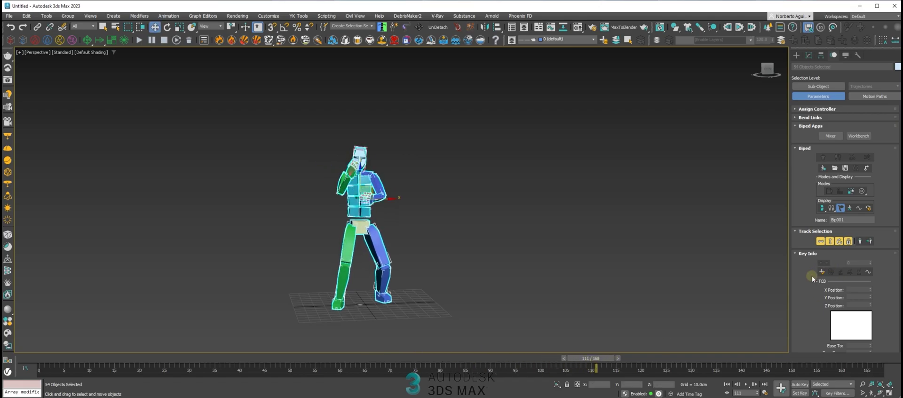
scroll(822, 252, down, 1)
key(n)
drag(613, 361, 871, 358)
click(821, 246)
- At frame 28, move the biped's right hand inward in front of the chest, to a height of about 123 cm
drag(471, 360, 154, 332)
key(w)
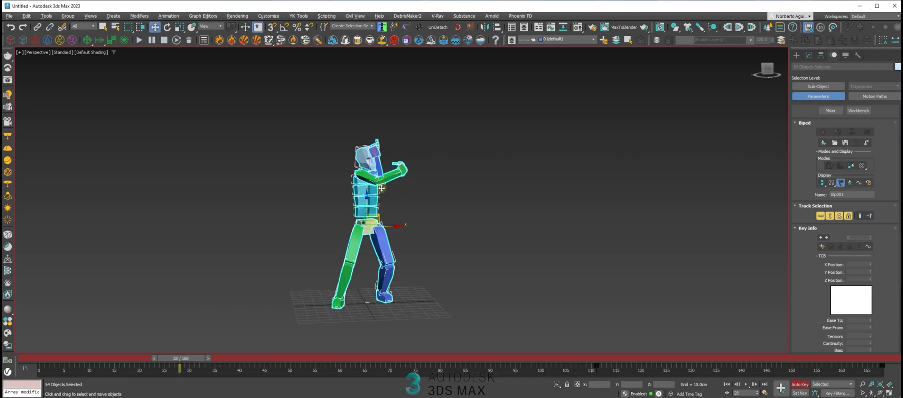
click(413, 175)
alt+middle_drag(414, 174, 403, 188)
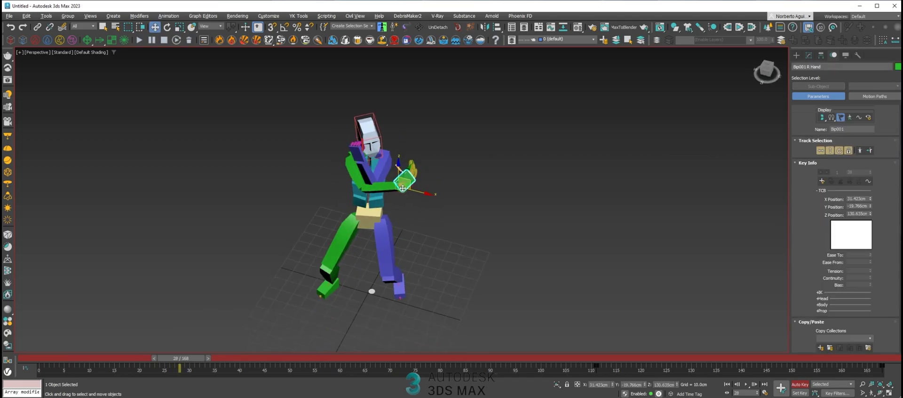
drag(410, 179, 368, 188)
scroll(368, 189, up, 4)
alt+middle_drag(367, 190, 358, 187)
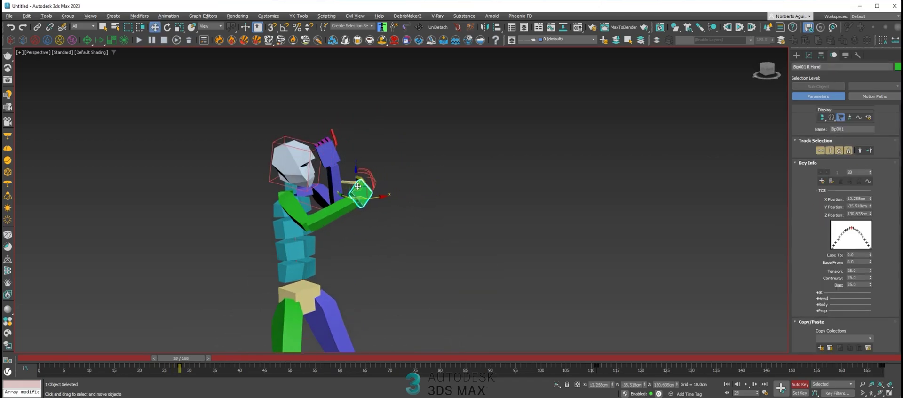
drag(352, 190, 353, 206)
scroll(357, 206, down, 1)
alt+middle_drag(370, 207, 362, 224)
drag(374, 208, 375, 200)
scroll(374, 199, down, 2)
alt+middle_drag(375, 199, 372, 189)
scroll(371, 189, up, 1)
- Rotate the right hand at frame 28 and check the pose by scrubbing to the neighbouring frame
key(e)
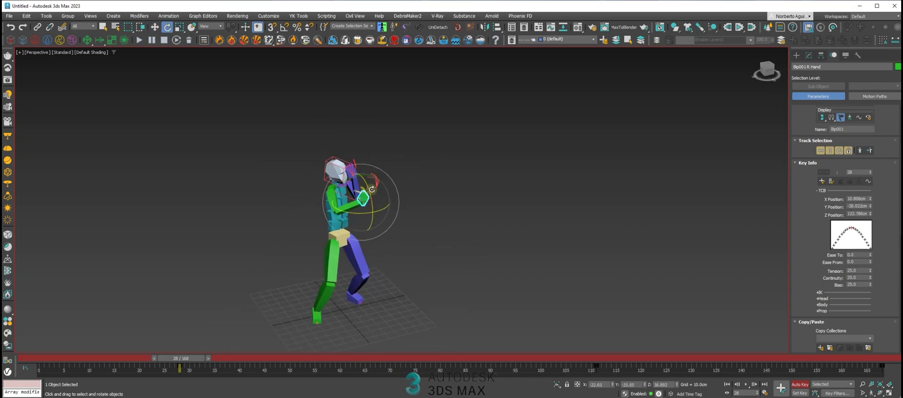
drag(369, 174, 389, 182)
scroll(389, 181, down, 3)
alt+middle_drag(390, 182, 325, 197)
drag(195, 358, 196, 332)
key(e)
scroll(389, 193, up, 2)
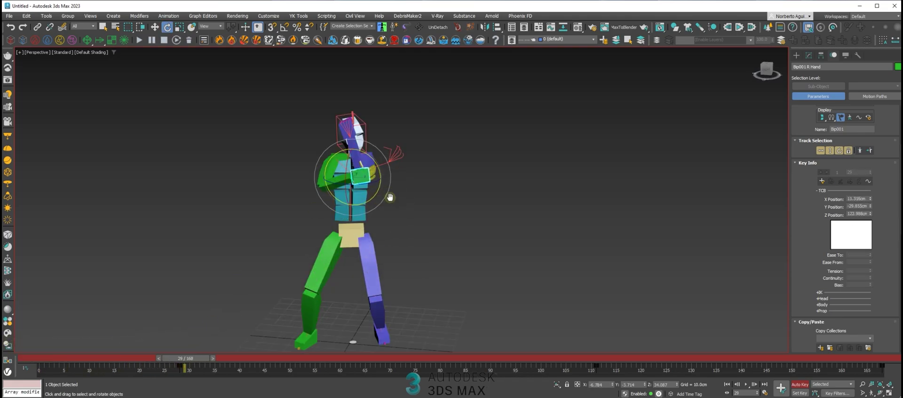
- Go to about frame 59 and reposition the right hand relative to the other arm, checking it from several angles
middle_drag(389, 193, 400, 208)
alt+middle_drag(400, 208, 407, 225)
key(q)
drag(195, 361, 344, 364)
alt+middle_drag(342, 181, 384, 189)
drag(363, 195, 403, 191)
key(w)
alt+middle_drag(405, 188, 348, 186)
drag(353, 180, 381, 199)
alt+middle_drag(380, 199, 358, 220)
- Go to about frame 71 and move the right hand sideways to correct the arm pose
drag(342, 361, 401, 346)
key(w)
alt+middle_drag(289, 208, 343, 214)
drag(314, 190, 290, 189)
alt+middle_drag(332, 208, 302, 214)
- Select the left hand and reposition it at about frame 82
click(309, 196)
drag(390, 358, 444, 346)
alt+middle_drag(332, 209, 308, 203)
drag(304, 198, 329, 218)
alt+middle_drag(332, 219, 319, 222)
- Advance to about frame 100 and reposition the left hand there
drag(460, 361, 542, 371)
key(w)
drag(315, 200, 336, 212)
alt+middle_drag(336, 213, 354, 214)
- Return to frame 0 and move the left hand to about X 27, Y -4, Z 88 cm
drag(543, 360, 286, 332)
key(Home)
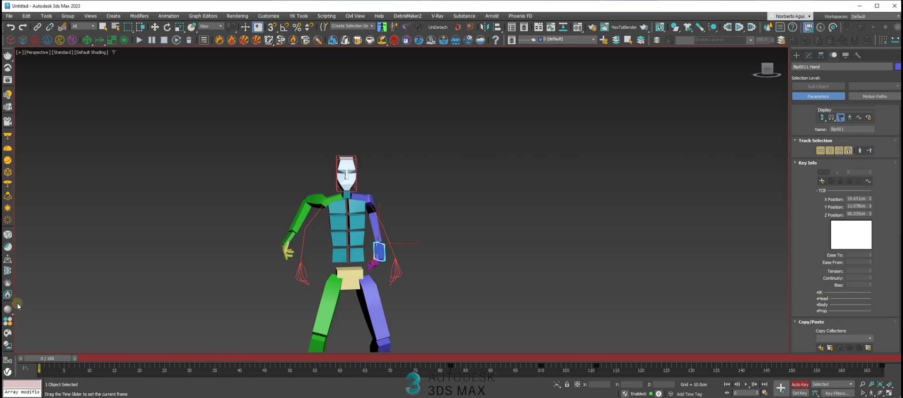
key(w)
alt+middle_drag(399, 254, 373, 262)
drag(392, 233, 403, 234)
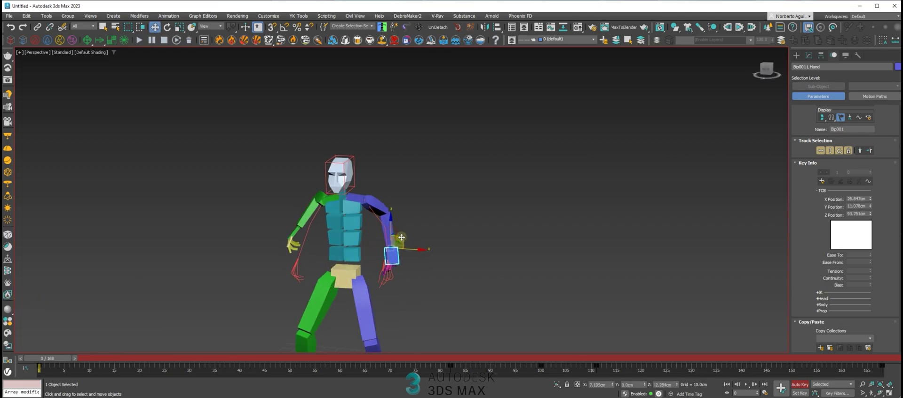
alt+middle_drag(403, 234, 407, 234)
drag(401, 239, 380, 247)
alt+middle_drag(379, 247, 406, 252)
drag(46, 358, 36, 359)
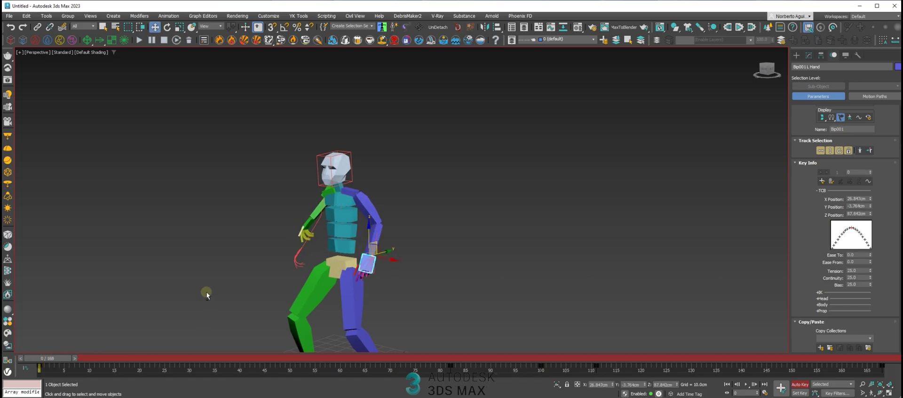
- Select the right hand at frame 0 and move it to about X -30, Y -7, Z 88 cm
alt+middle_drag(211, 302, 340, 298)
mouse_move(256, 242)
alt+middle_down()
mouse_move(269, 254)
mouse_move(272, 244)
alt+middle_up()
click(266, 257)
drag(255, 243, 289, 269)
alt+middle_drag(301, 268, 273, 263)
key(e)
key(w)
alt+middle_drag(320, 276, 313, 248)
- Rotate the right hand slightly at frame 0
key(e)
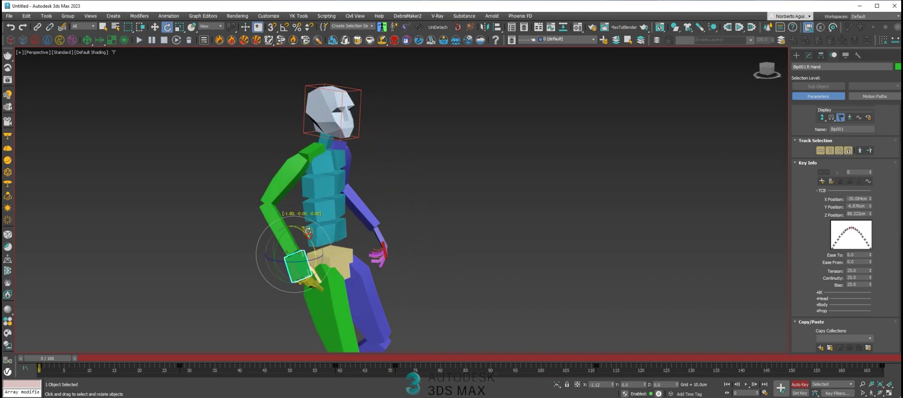
drag(295, 247, 310, 244)
alt+middle_drag(383, 258, 375, 242)
- Go to frame 28 and lower the right hand slightly, to a height of about 121 cm
drag(62, 353, 141, 353)
key(e)
scroll(382, 190, up, 4)
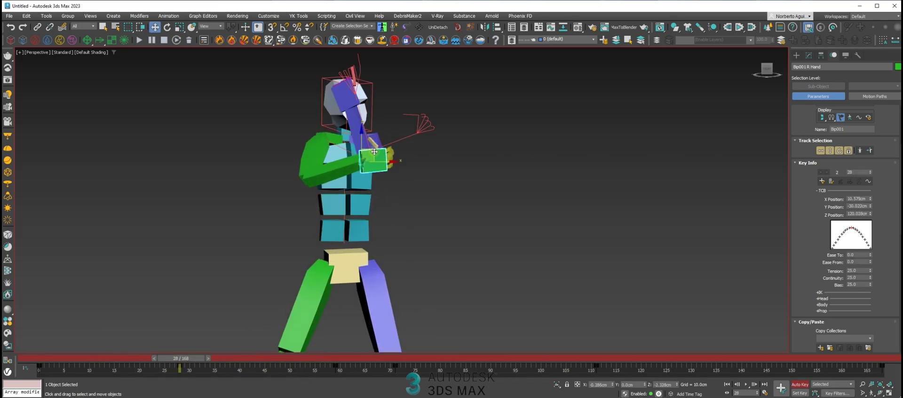
- Add a right-hand correction at about frame 46 by moving the hand lower and closer to the body
drag(182, 358, 278, 361)
key(w)
drag(386, 137, 375, 161)
key(e)
- At frame 65, move the right hand beside the left hand and rotate it to match the arm pose
drag(276, 360, 346, 379)
alt+middle_drag(325, 213, 385, 158)
drag(342, 361, 370, 361)
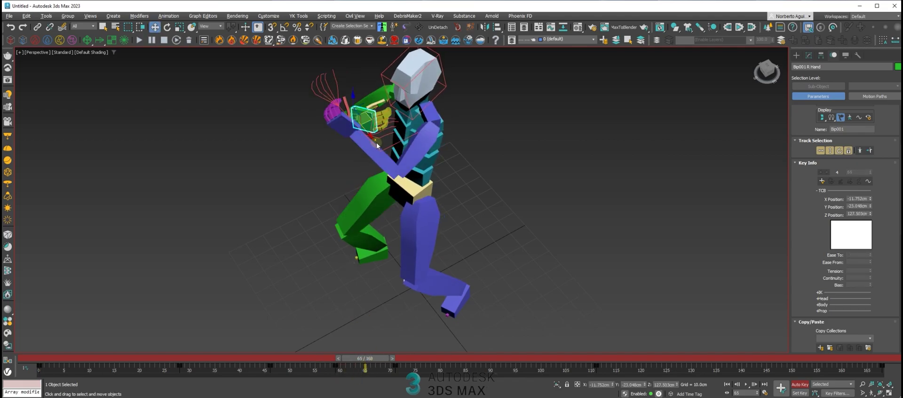
alt+middle_drag(377, 145, 374, 126)
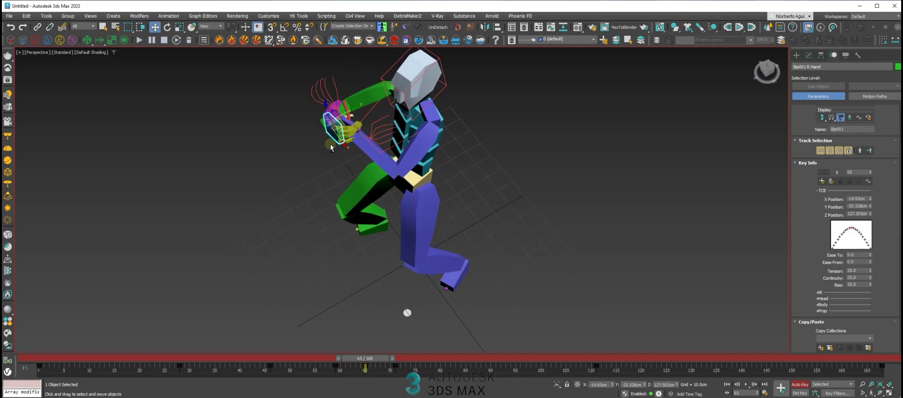
alt+middle_drag(326, 140, 340, 144)
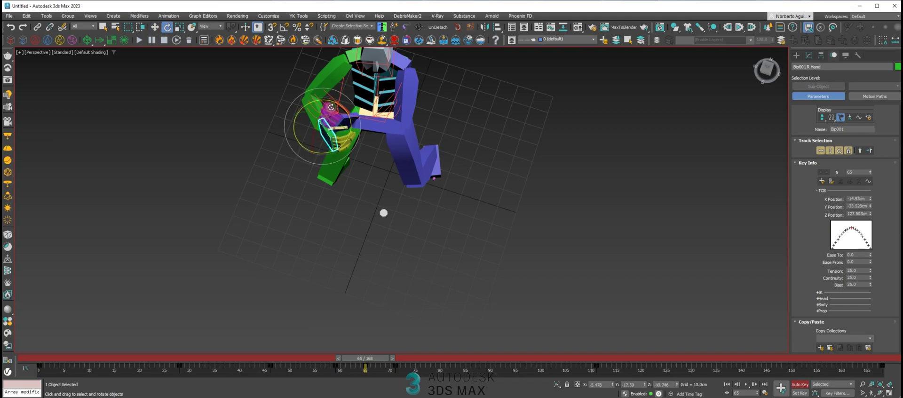
alt+middle_drag(383, 212, 379, 141)
- Shift the right hand's frame 71 key to about frame 73 and reposition the hand there
key(w)
drag(381, 359, 405, 370)
click(397, 370)
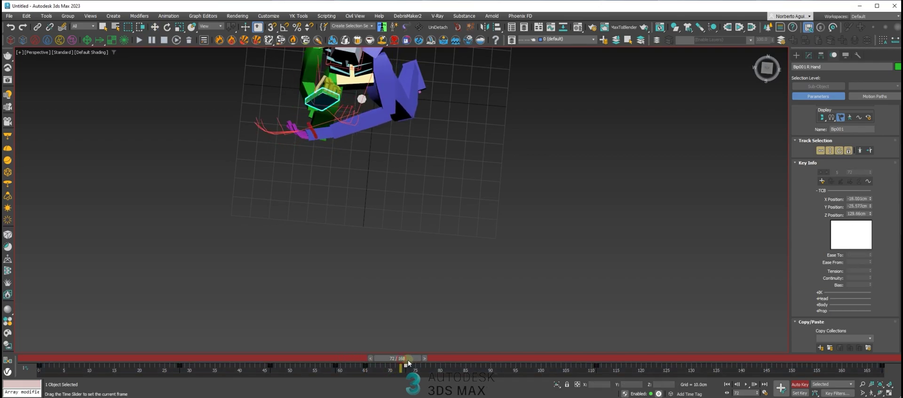
alt+middle_drag(372, 257, 348, 191)
drag(349, 182, 338, 195)
key(e)
key(q)
- Scrub back to about frame 65, select the left hand and reposition it clear of the right hand
drag(405, 359, 373, 366)
alt+middle_drag(401, 227, 382, 210)
key(w)
click(393, 219)
alt+middle_drag(400, 258, 414, 214)
drag(414, 223, 420, 210)
alt+middle_drag(421, 210, 406, 181)
- Go to frame 71 and rotate the left hand to straighten the wrist
drag(376, 361, 403, 362)
key(w)
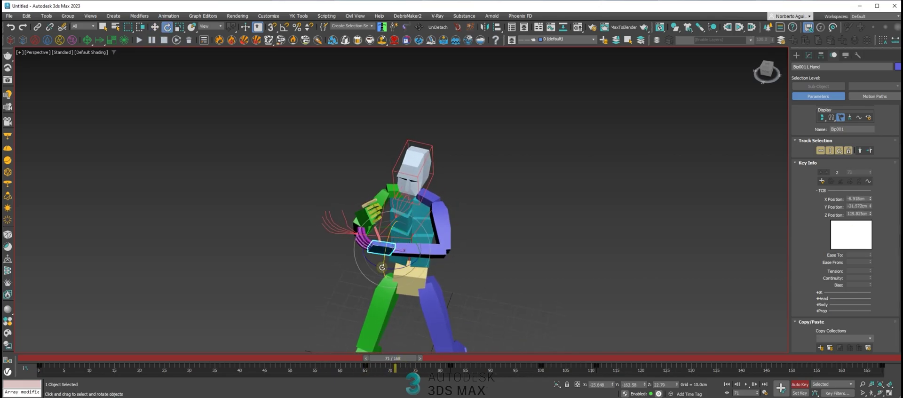
drag(367, 261, 410, 255)
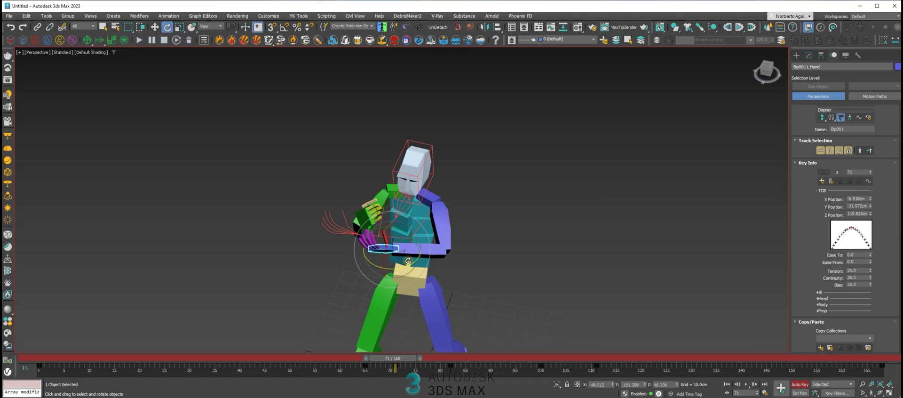
alt+middle_drag(405, 264, 413, 236)
- Go to frame 92 and rotate the left hand to correct its orientation
drag(408, 359, 501, 370)
key(e)
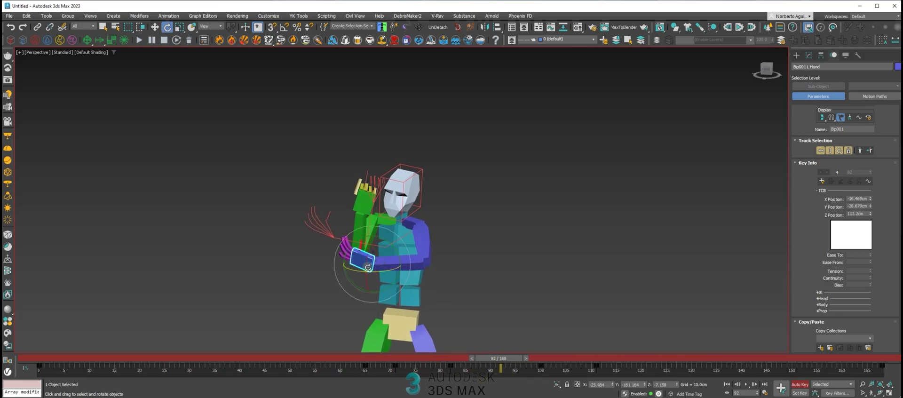
alt+middle_drag(411, 289, 378, 255)
- Scrub back through the corrected poses and play the layered animation from the first frame
drag(484, 353, 185, 314)
key(w)
middle_drag(441, 235, 439, 183)
alt+middle_drag(439, 183, 417, 238)
scroll(425, 226, down, 3)
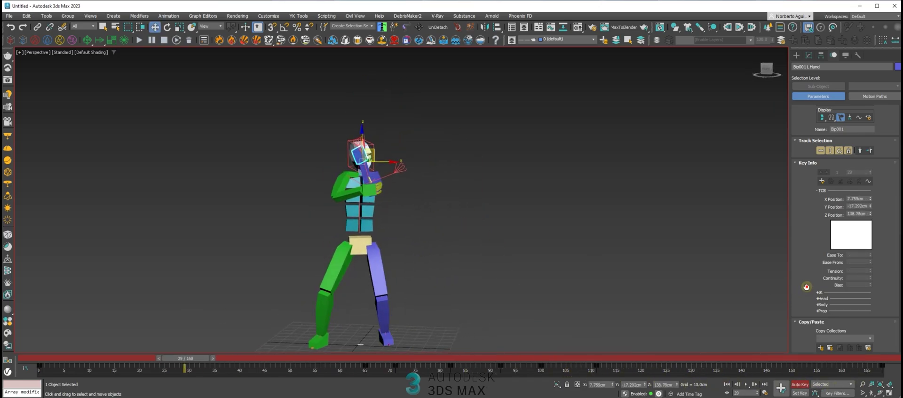
scroll(807, 288, down, 4)
alt+middle_drag(484, 245, 461, 219)
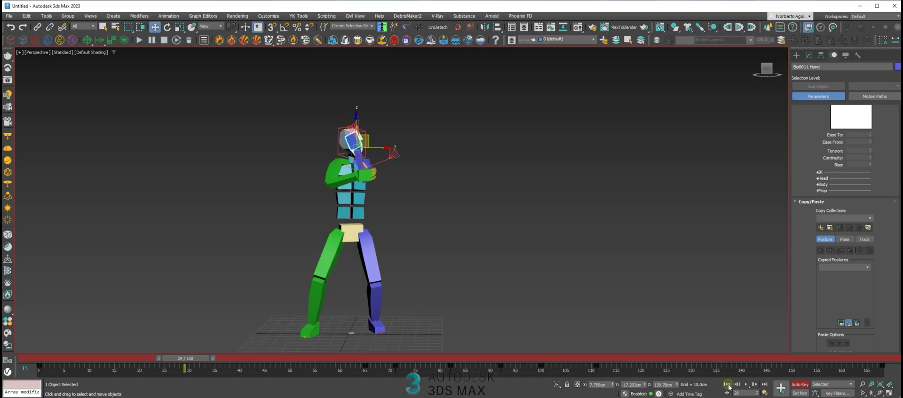
click(727, 385)
key(slash)
alt+middle_drag(559, 311, 533, 304)
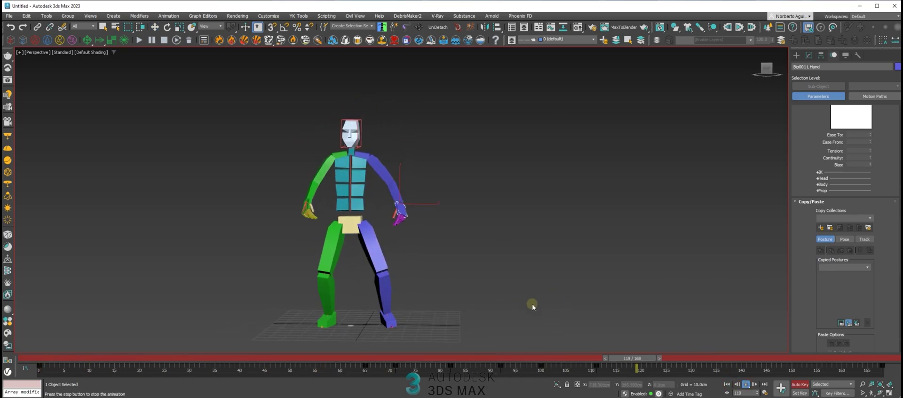
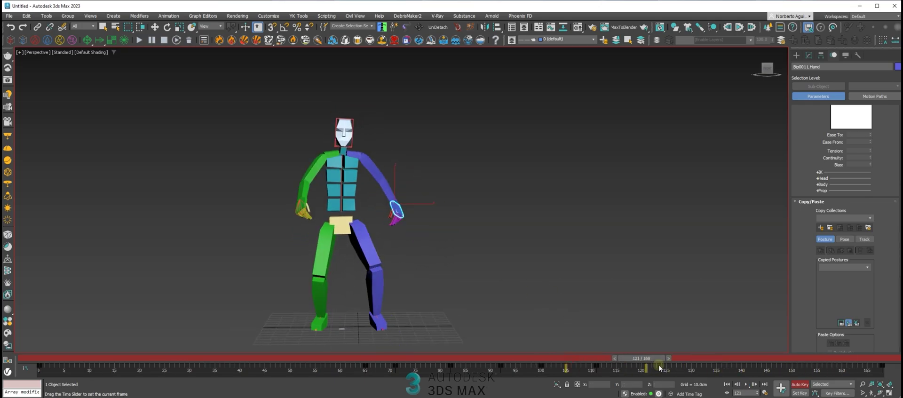
- Collapse the correction layer into the original motion and scrub back toward the start
click(836, 308)
drag(820, 301, 804, 187)
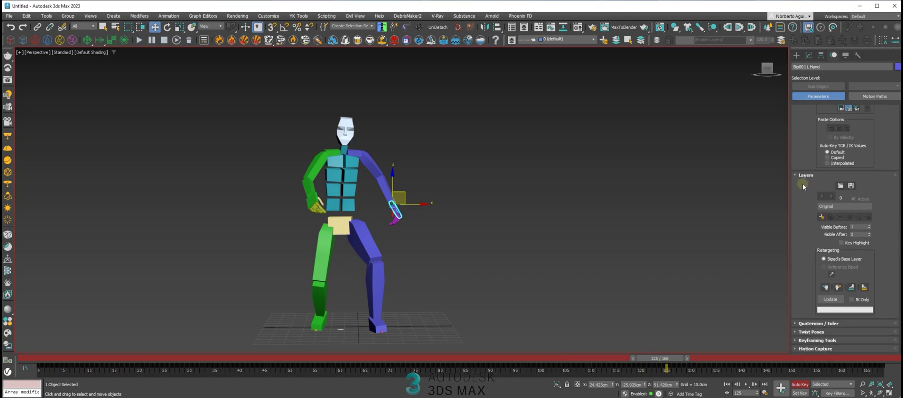
drag(666, 359, 74, 359)
- Deselect the hand, play the collapsed animation and scrub to frame 107 to review the arms
click(475, 285)
key(/)
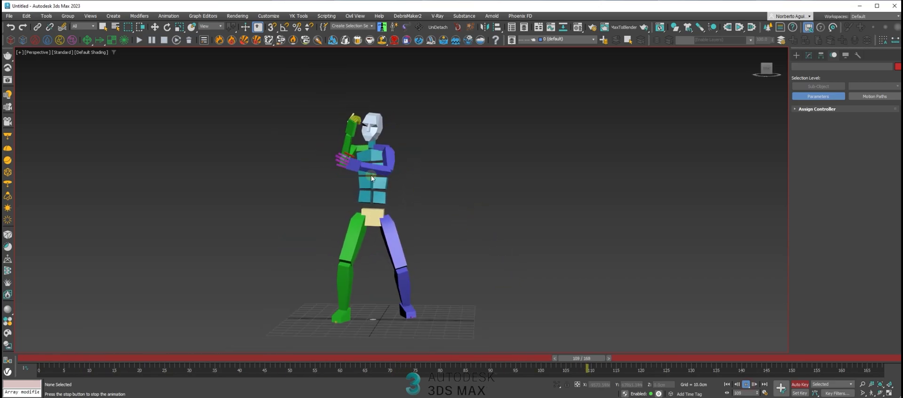
drag(419, 357, 567, 362)
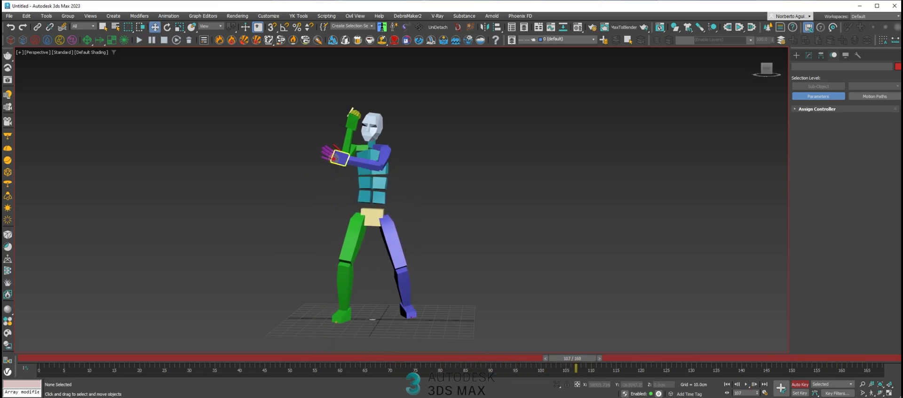
- Select the biped's left hand and scrub back to frame 100 to examine the arm poses
click(335, 159)
scroll(334, 159, up, 4)
mouse_move(570, 359)
mouse_down()
mouse_move(547, 360)
mouse_move(566, 363)
mouse_move(559, 365)
mouse_up()
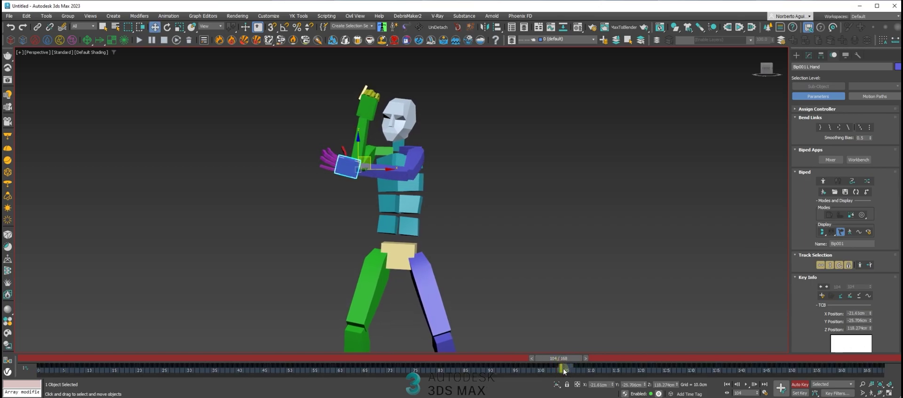
mouse_move(560, 360)
mouse_down()
mouse_move(541, 363)
mouse_move(604, 369)
mouse_move(552, 369)
mouse_up()
key(w)
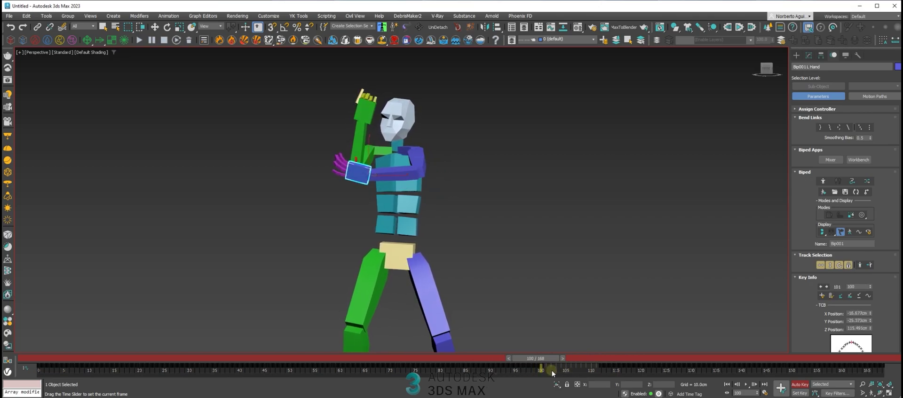
- Play the animation and scrub to frame 142, examining the walking pose from the front and side
middle_drag(665, 369, 662, 351)
click(746, 384)
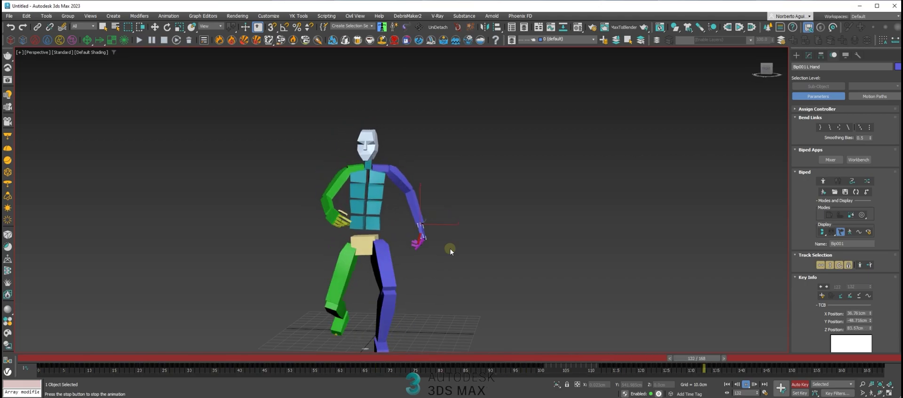
scroll(433, 241, down, 3)
middle_drag(433, 241, 441, 233)
click(569, 359)
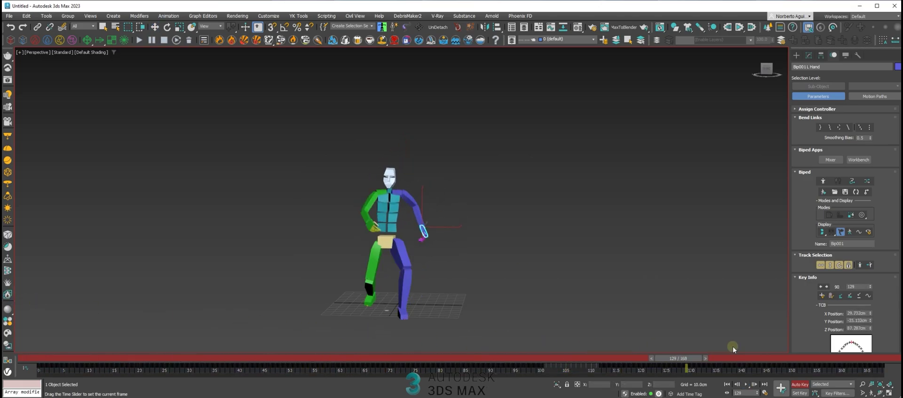
drag(820, 347, 754, 339)
alt+middle_drag(458, 266, 374, 268)
middle_drag(467, 257, 484, 248)
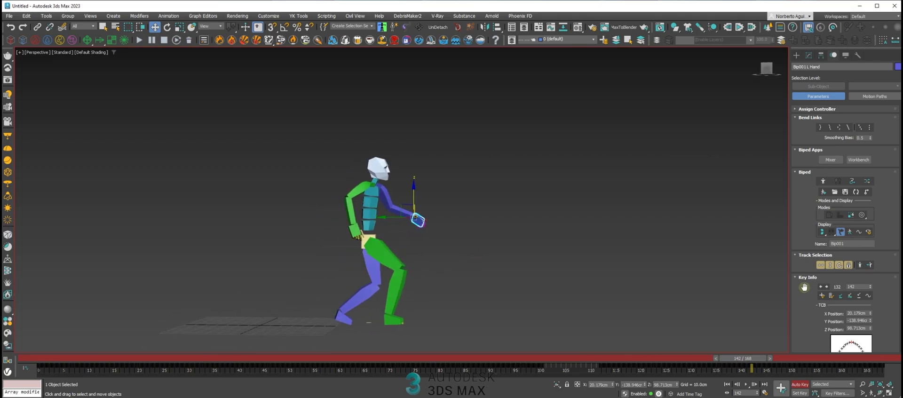
- Select the biped's center of mass through its Body Vertical track and return to frame 0
click(831, 266)
middle_drag(532, 224, 552, 220)
scroll(552, 220, up, 1)
drag(750, 358, 10, 303)
scroll(227, 276, up, 2)
alt+middle_drag(324, 261, 297, 245)
scroll(304, 255, down, 2)
key(w)
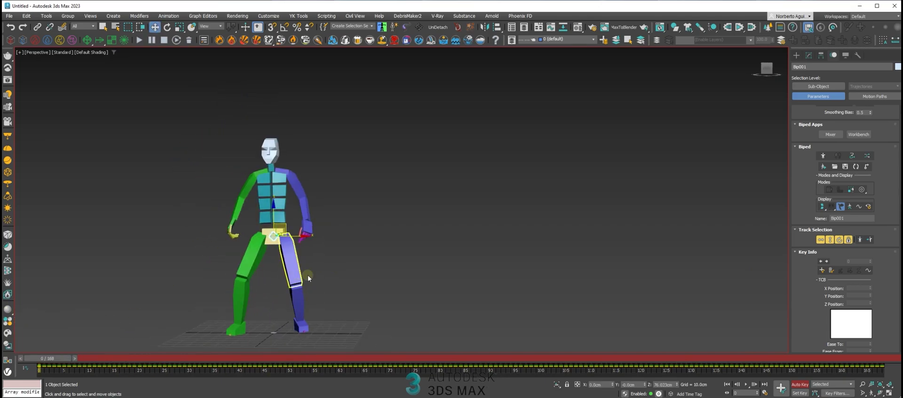
- Create a new animation layer on the biped at frame 0
alt+middle_drag(308, 275, 270, 261)
alt+middle_drag(293, 304, 402, 281)
scroll(813, 295, down, 5)
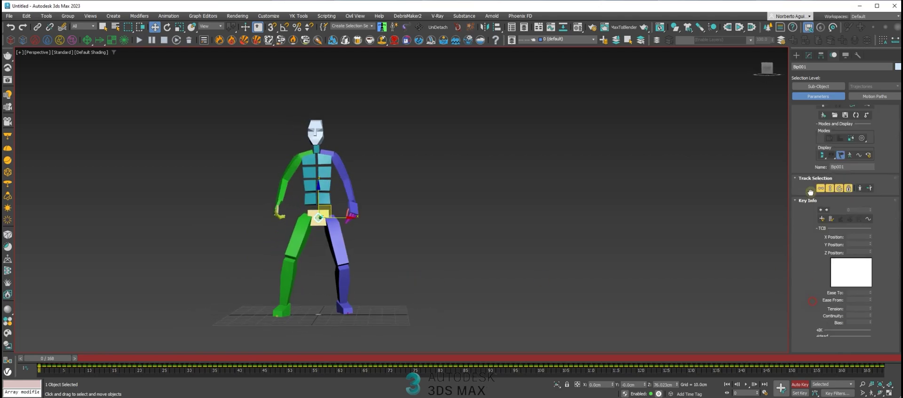
click(821, 321)
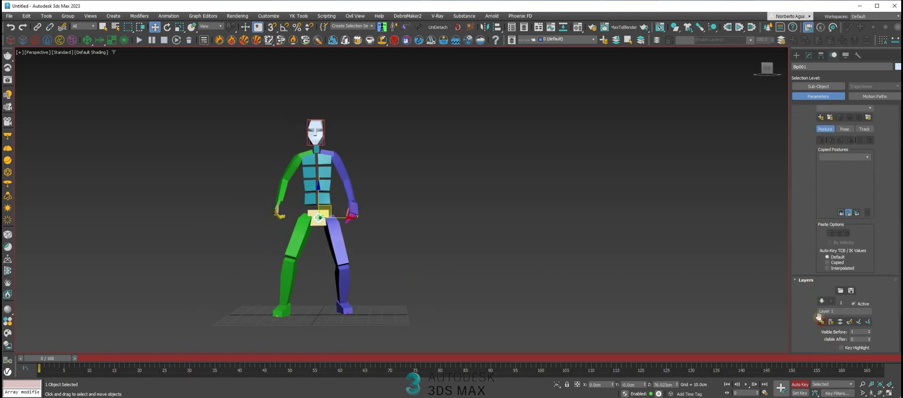
- Raise the biped's center of mass at frame 0 in the layer and update leg retargeting to the Biped's Base Layer
alt+middle_drag(396, 252, 452, 237)
drag(43, 358, 2, 354)
scroll(819, 183, up, 10)
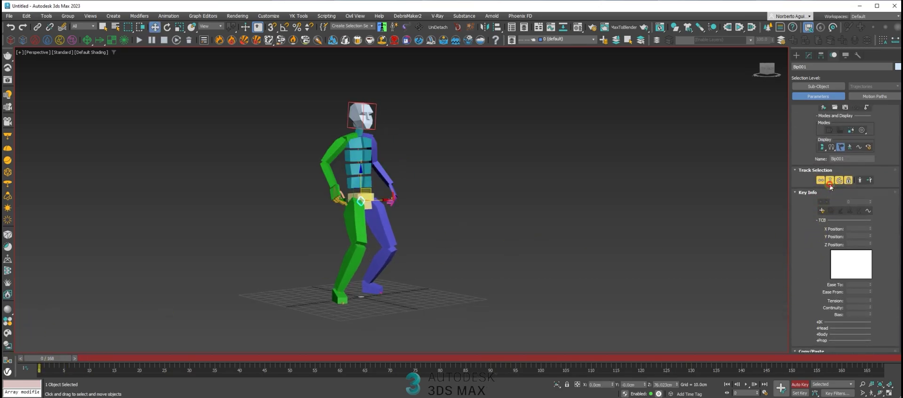
alt+middle_drag(402, 215, 418, 203)
drag(361, 181, 362, 173)
middle_drag(384, 184, 389, 185)
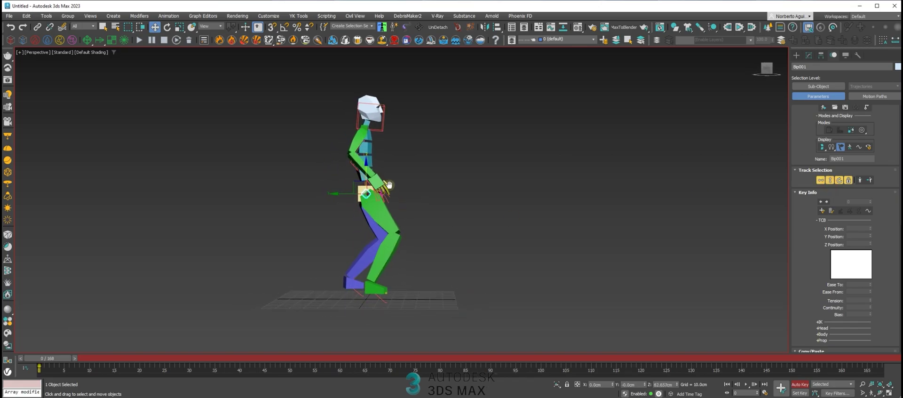
scroll(798, 238, down, 6)
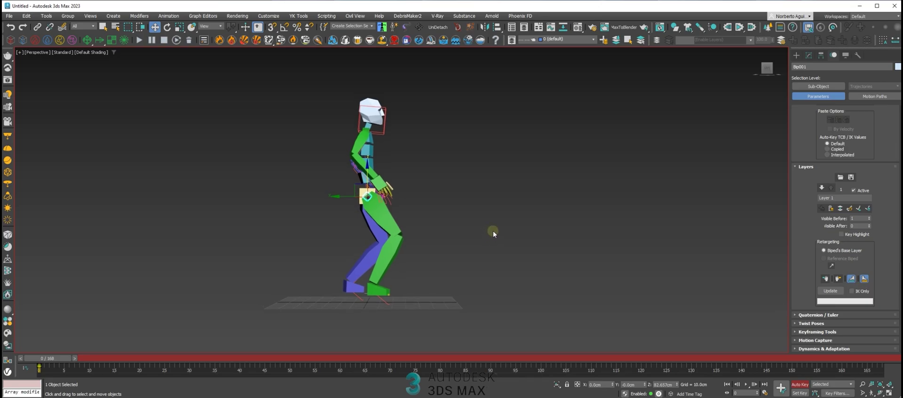
click(830, 291)
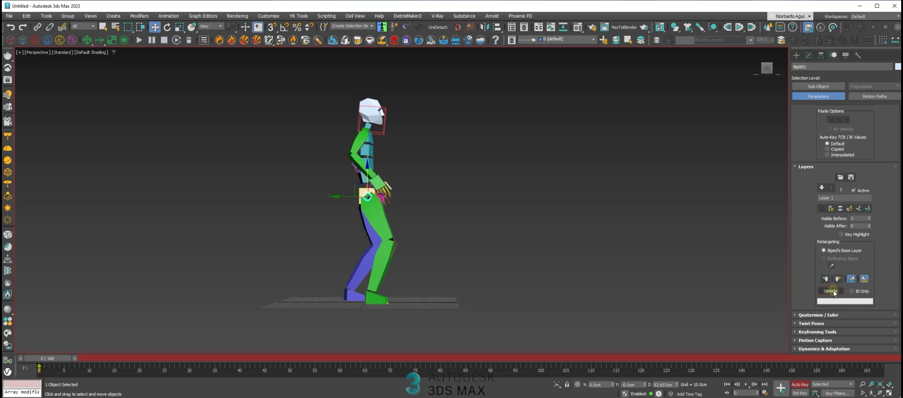
- Raise the center of mass slightly further to straighten the knees and update the leg retargeting again
drag(60, 355, 2, 311)
scroll(809, 180, up, 10)
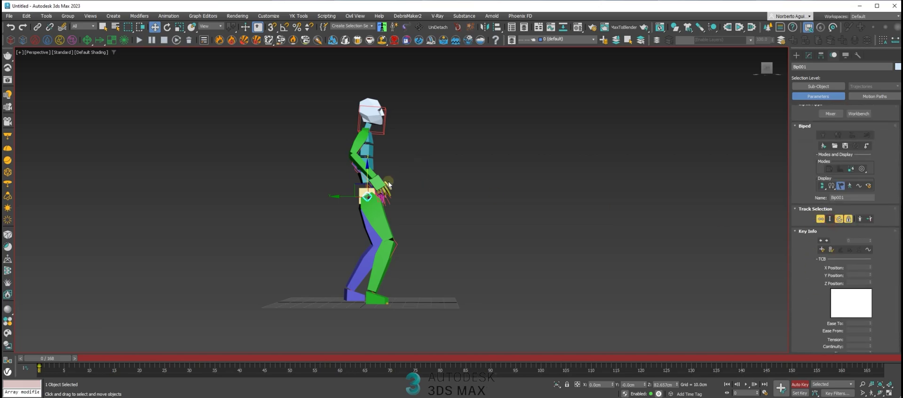
drag(370, 174, 371, 172)
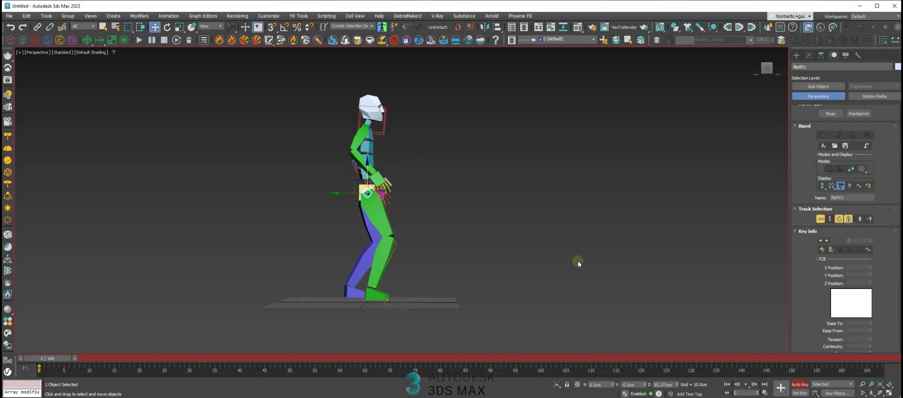
scroll(814, 283, down, 2)
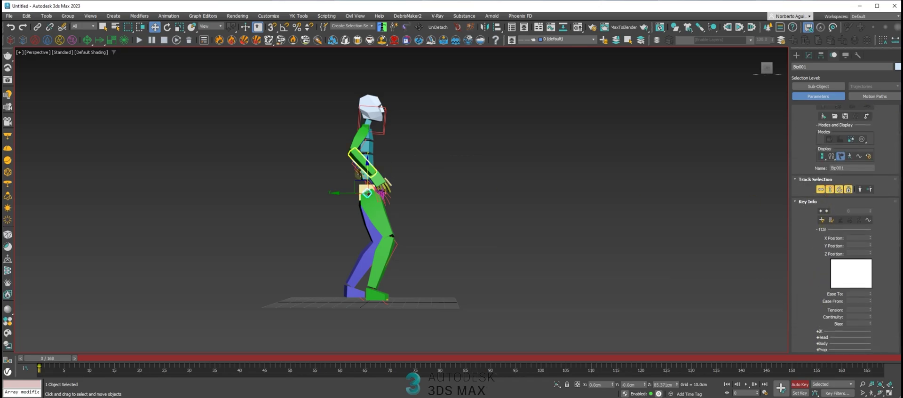
drag(367, 174, 370, 172)
scroll(809, 103, down, 10)
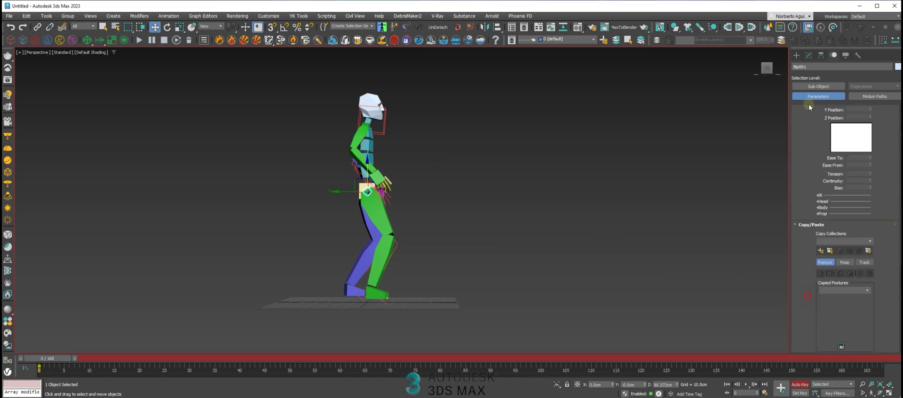
click(829, 293)
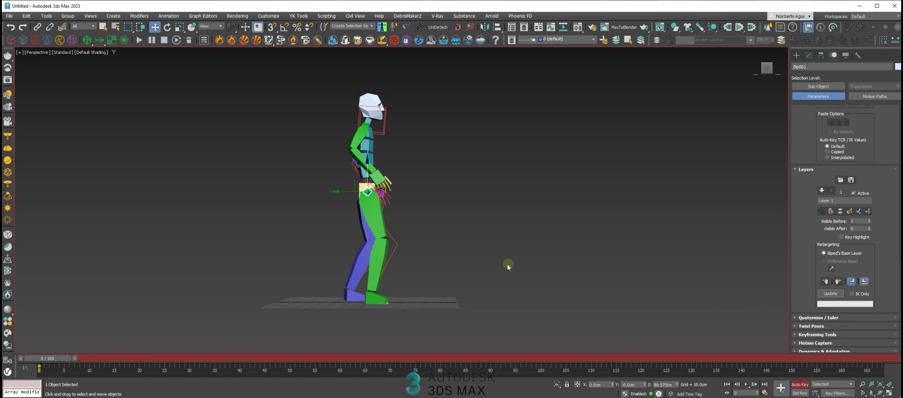
- Play and scrub the raised animation, collapse the layer into the original motion, and deselect the biped
click(745, 386)
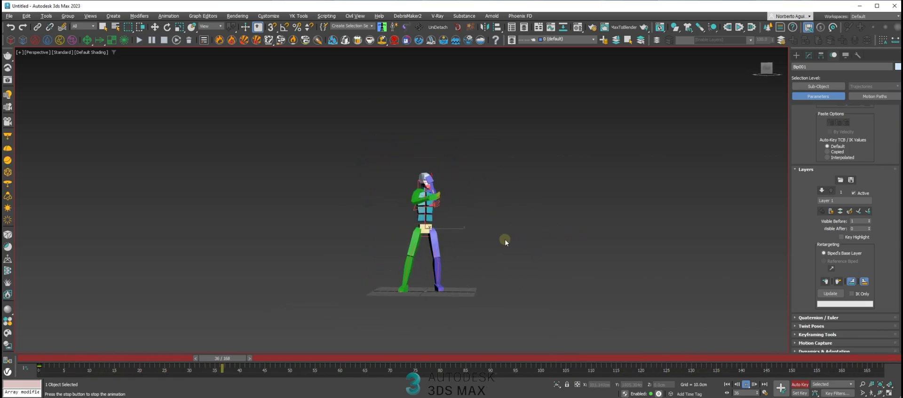
drag(471, 357, 767, 347)
drag(806, 275, 806, 257)
click(840, 218)
alt+middle_drag(615, 227, 578, 235)
click(578, 235)
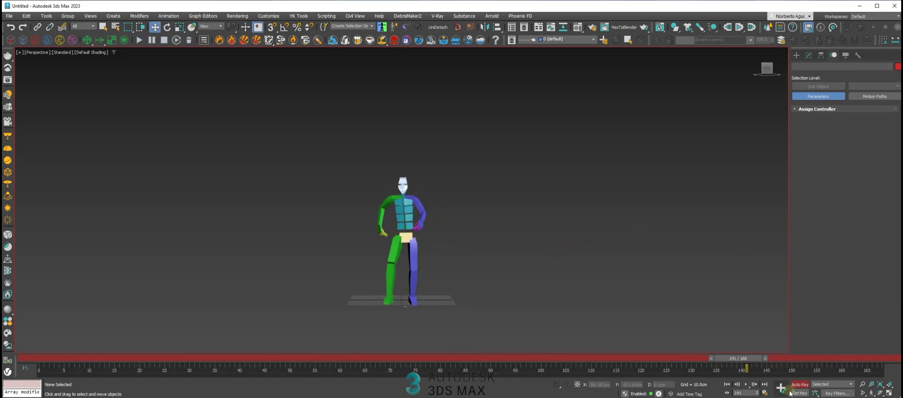
- Turn off Auto Key and play the collapsed animation from the first frame to review the whole motion
click(728, 385)
click(795, 386)
click(746, 384)
scroll(448, 231, up, 2)
scroll(448, 232, up, 2)
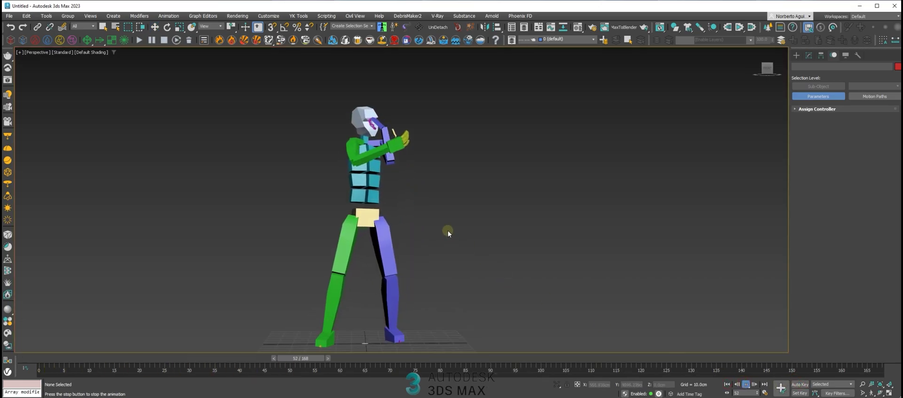
scroll(438, 257, down, 3)
middle_drag(442, 253, 456, 244)
scroll(456, 244, up, 3)
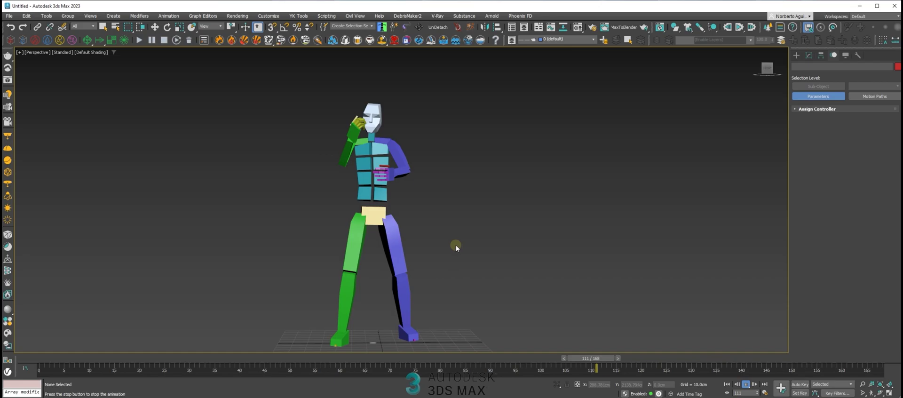
scroll(416, 228, down, 2)
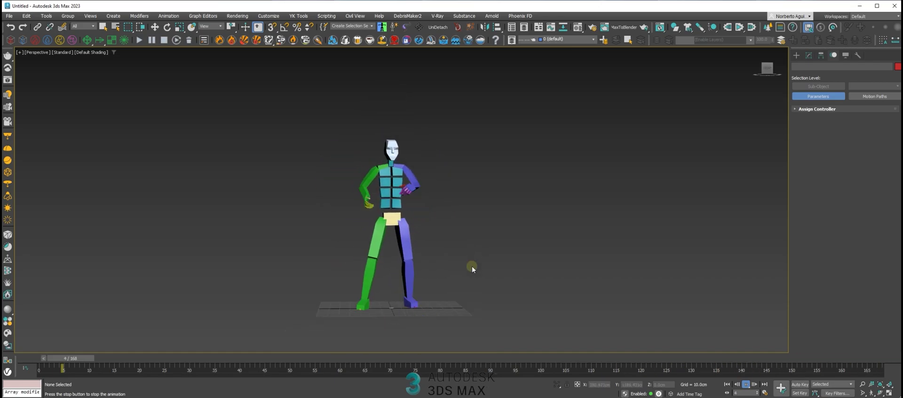
alt+middle_drag(441, 224, 444, 224)
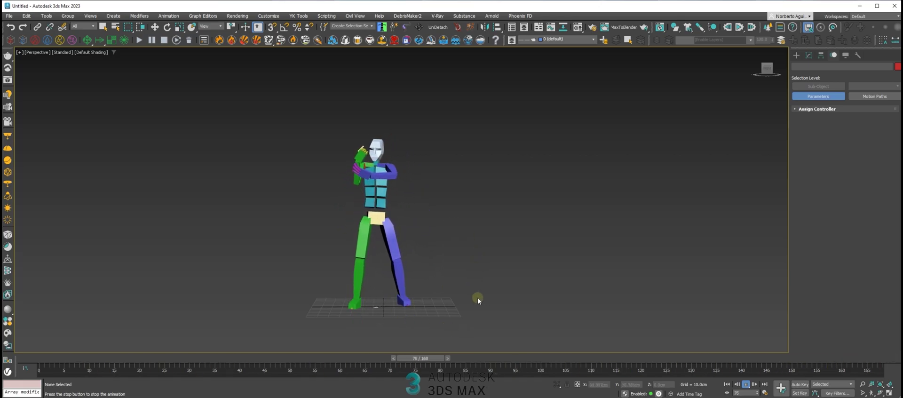
- Go to frame 132, select the biped's head and mirror the animation with the Keyframing Tools
drag(378, 358, 702, 349)
key(w)
click(388, 155)
drag(803, 237, 813, 93)
drag(815, 266, 812, 130)
click(817, 332)
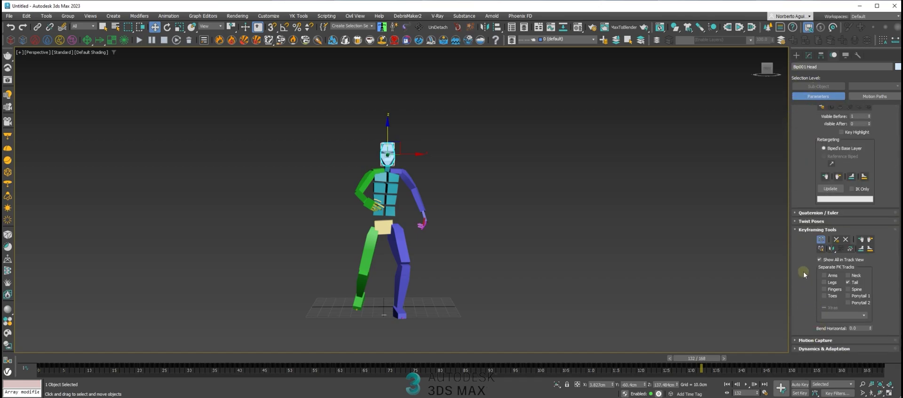
click(833, 249)
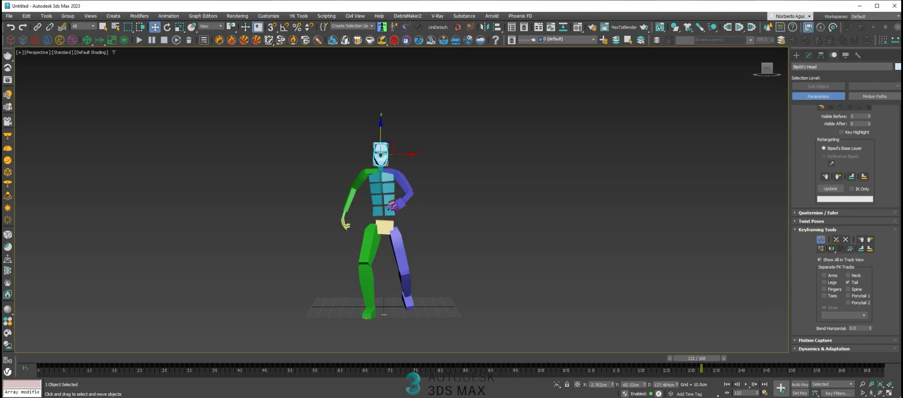
- Play the mirrored animation from the first frame and return to frame 0
click(727, 385)
click(747, 384)
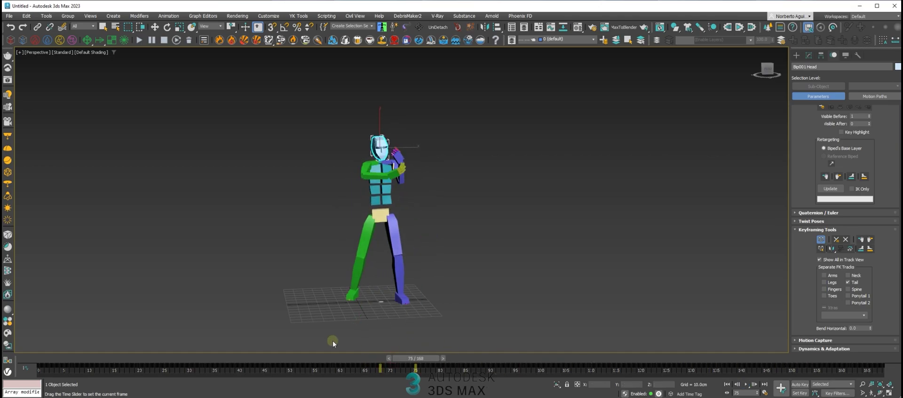
key(slash)
key(Home)
- Turn on Motion Flow mode for the biped and open the Motion Flow Graph
alt+middle_drag(407, 265, 407, 252)
scroll(808, 168, up, 5)
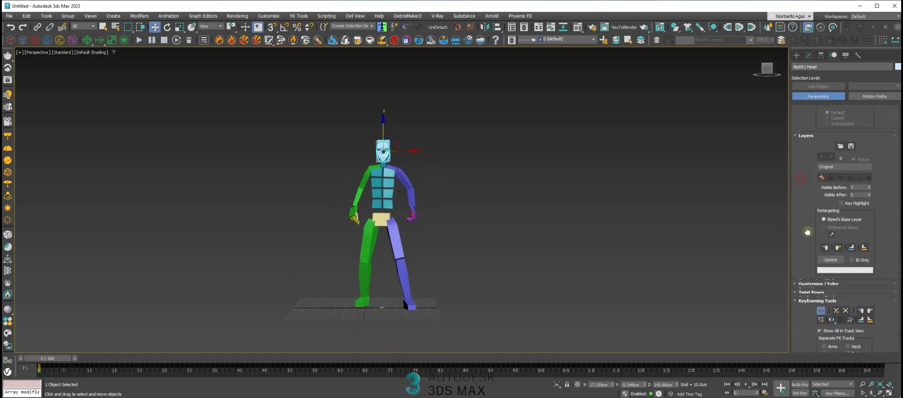
scroll(808, 168, up, 10)
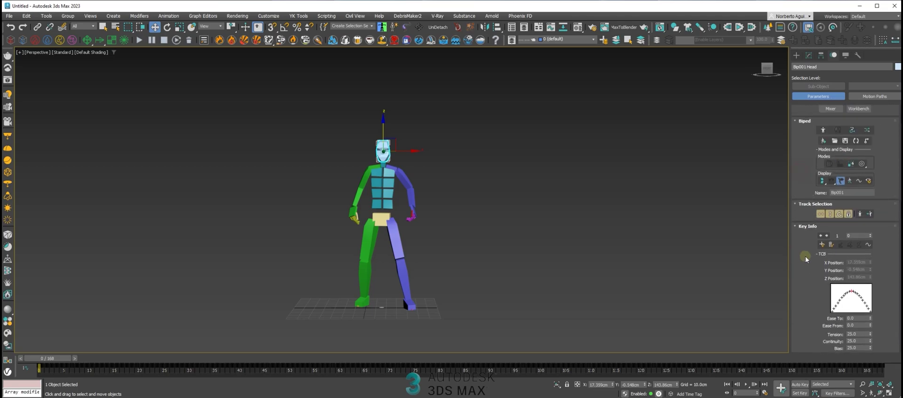
scroll(810, 225, up, 2)
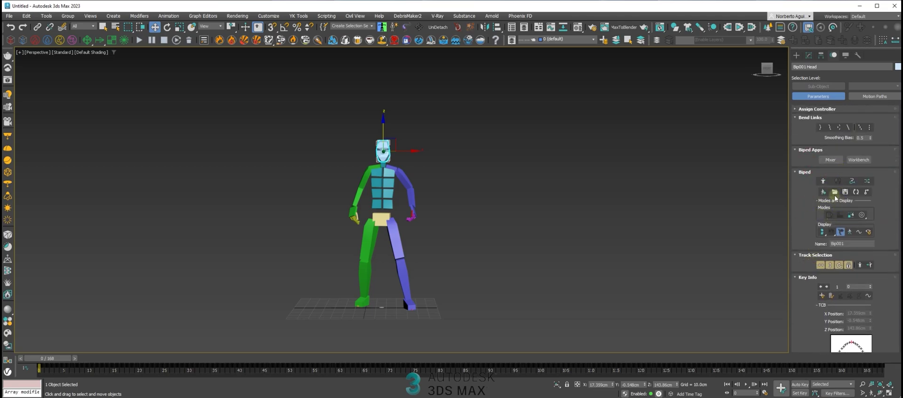
click(850, 181)
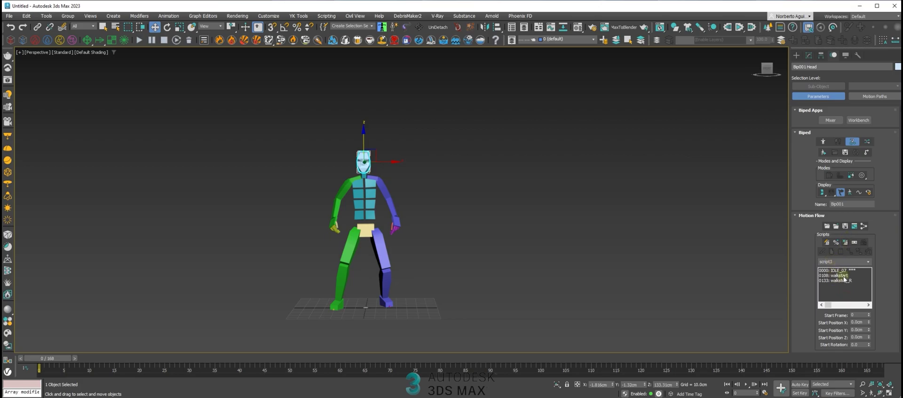
click(854, 226)
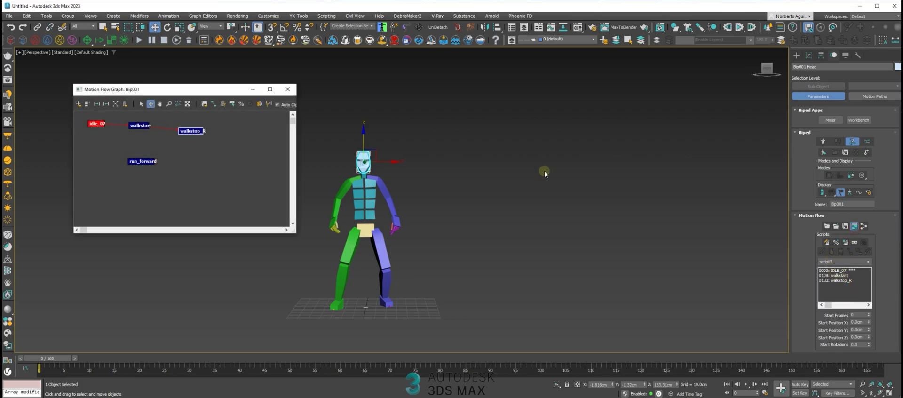
drag(195, 92, 231, 96)
- Delete the walkstop_R, walkstart and idle_07 clips from the graph together with their dependent scripts, keeping run_forward
click(161, 107)
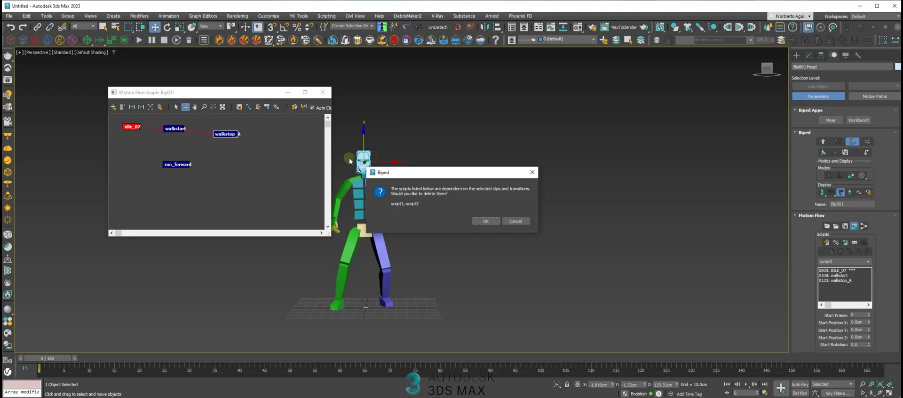
click(486, 221)
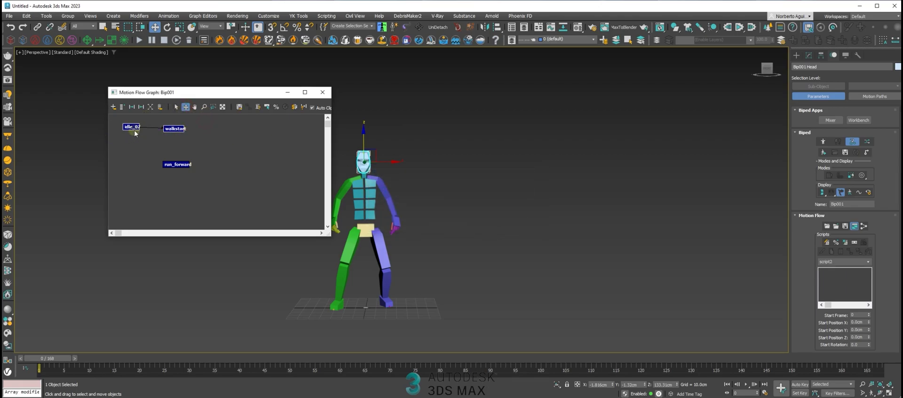
drag(278, 96, 268, 95)
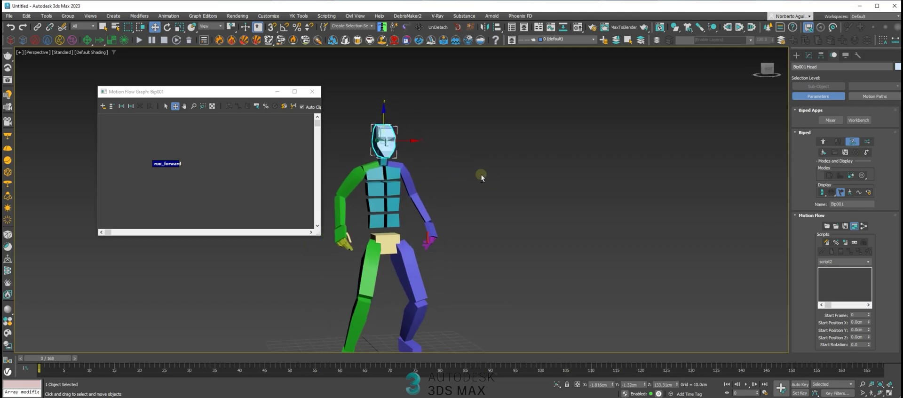
- Create script1 in Motion Flow and define it by adding the run_forward clip five times in a row
click(827, 244)
click(822, 288)
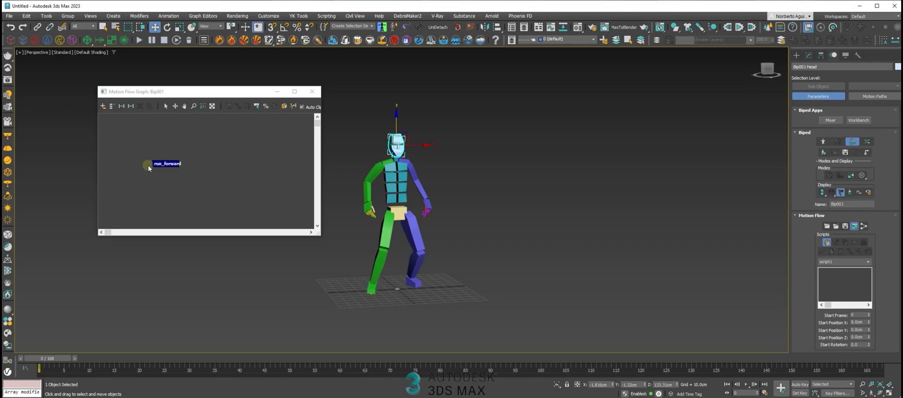
click(165, 170)
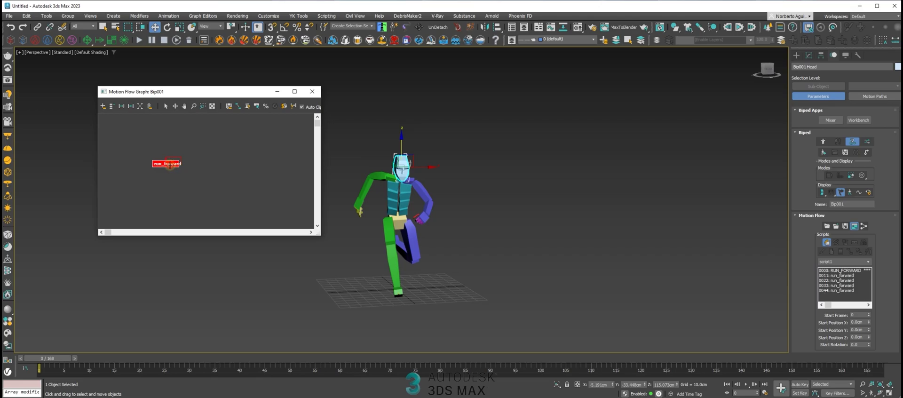
drag(197, 99, 185, 94)
click(154, 102)
- Play the scripted run, return to frame 0 and reselect the run_forward clip in the graph
key(slash)
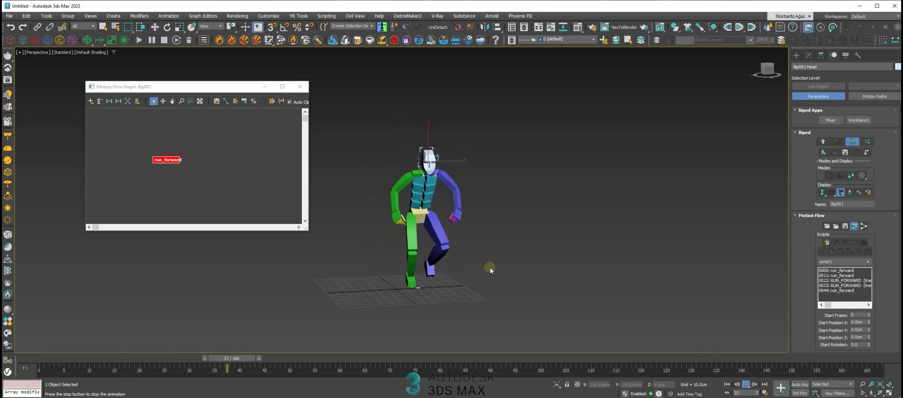
drag(306, 358, 24, 316)
click(165, 160)
drag(206, 86, 220, 84)
middle_drag(204, 147, 207, 148)
click(206, 154)
drag(219, 87, 200, 86)
click(197, 180)
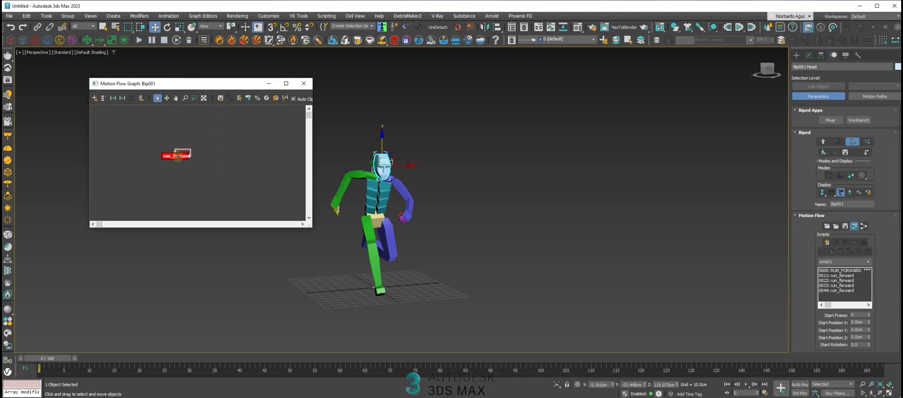
- Examine the run_forward clip's properties in the Motion Flow Graph and close them
right_click(172, 158)
drag(200, 142, 252, 145)
click(248, 191)
click(317, 189)
right_click(176, 157)
click(239, 184)
- Edit the run_forward to run_forward transition, making both source and destination clips Fixed and resetting the source start to 0
click(183, 151)
right_click(178, 149)
drag(202, 113, 542, 125)
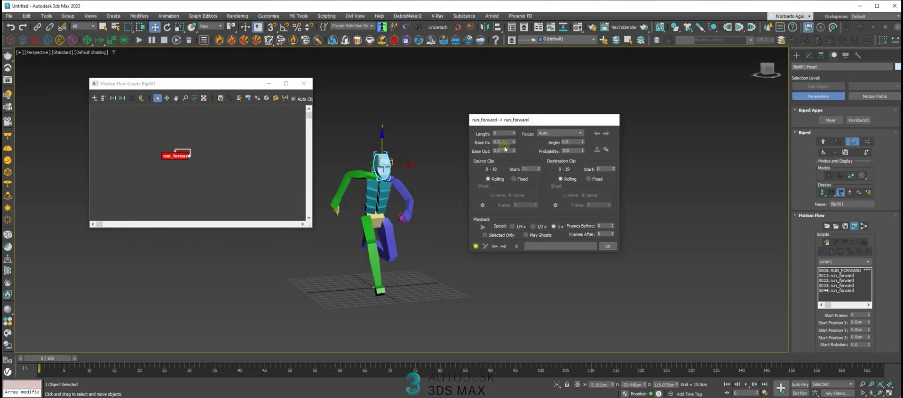
mouse_move(524, 123)
mouse_down()
mouse_move(516, 124)
mouse_move(527, 125)
mouse_up()
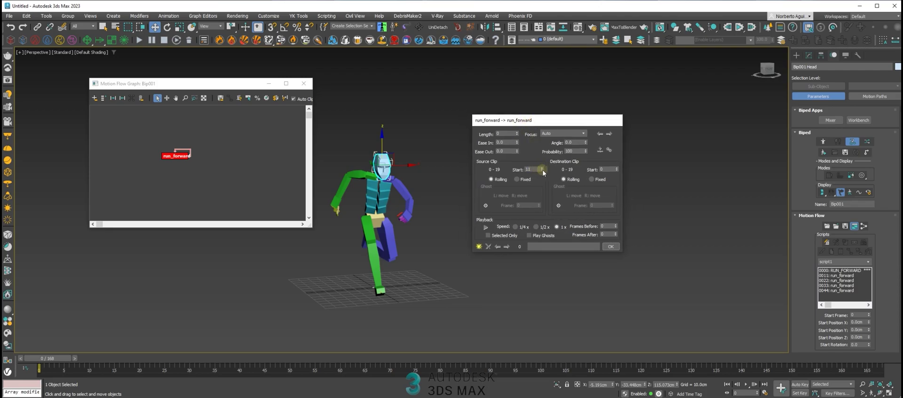
right_click(543, 169)
drag(531, 124, 528, 124)
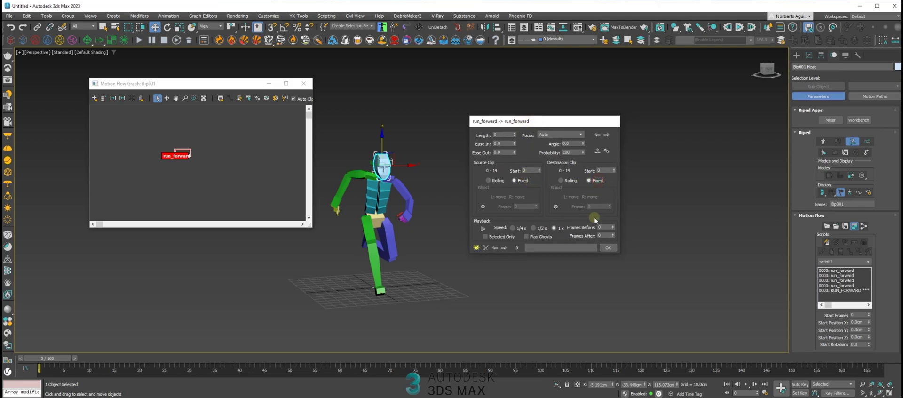
- Play the run with the edited transition and scrub back to about frame 24
click(747, 385)
click(747, 385)
drag(214, 358, 167, 361)
key(w)
- Set the transition's source clip start to frame 19, play the run and accept the transition
click(531, 170)
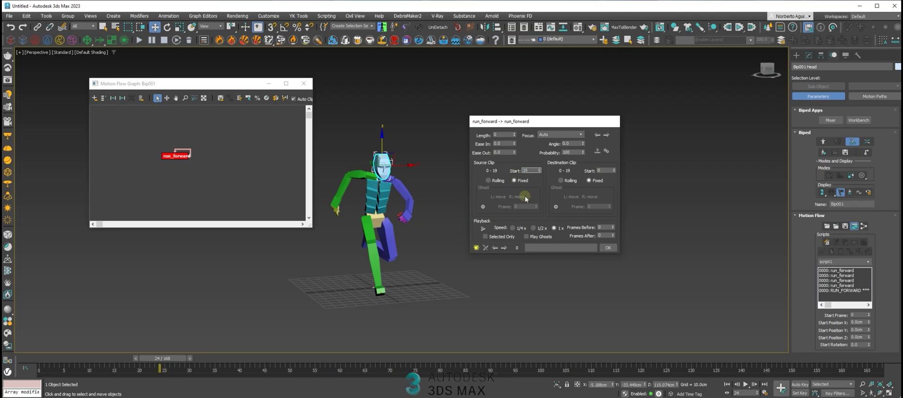
drag(533, 124, 542, 123)
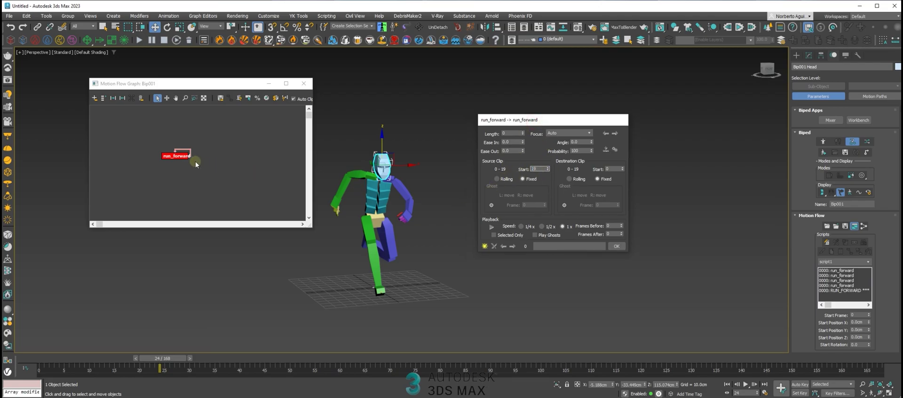
right_click(181, 157)
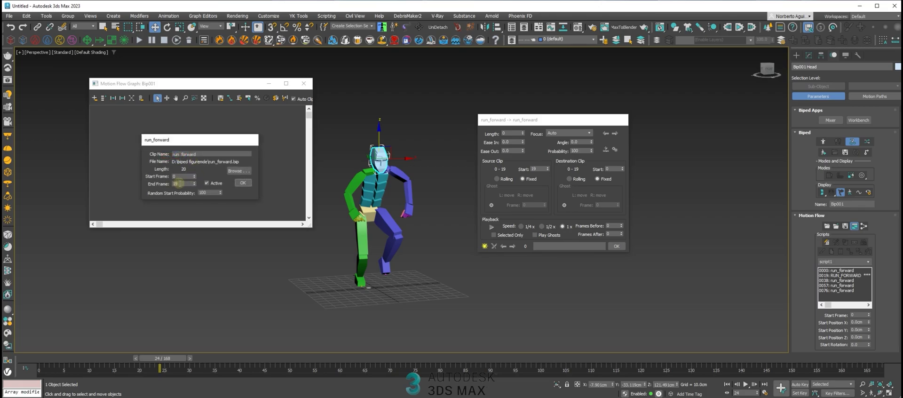
click(242, 182)
click(746, 384)
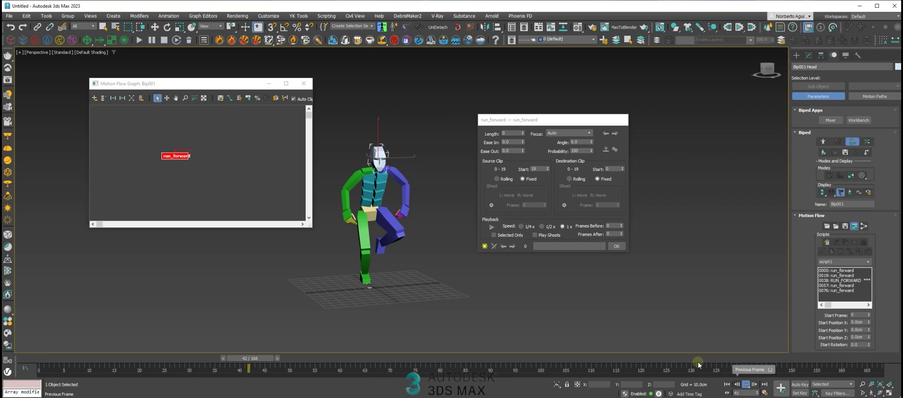
click(617, 246)
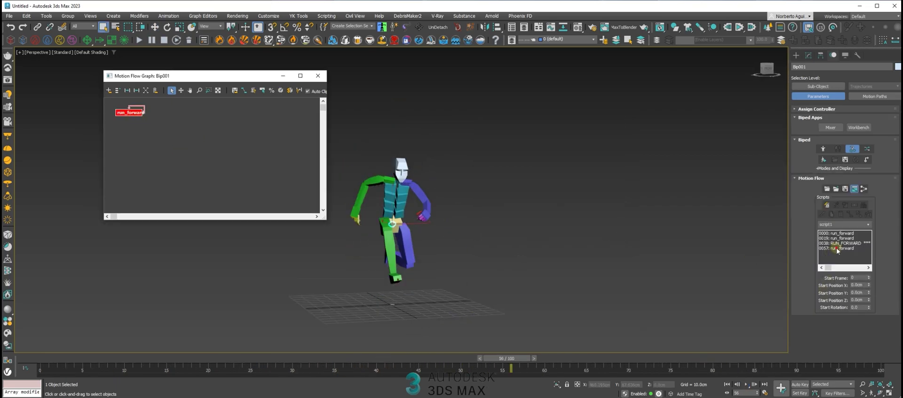
- Create a unified motion from the four run_forward script entries and leave Motion Flow mode
click(837, 249)
drag(843, 234, 850, 250)
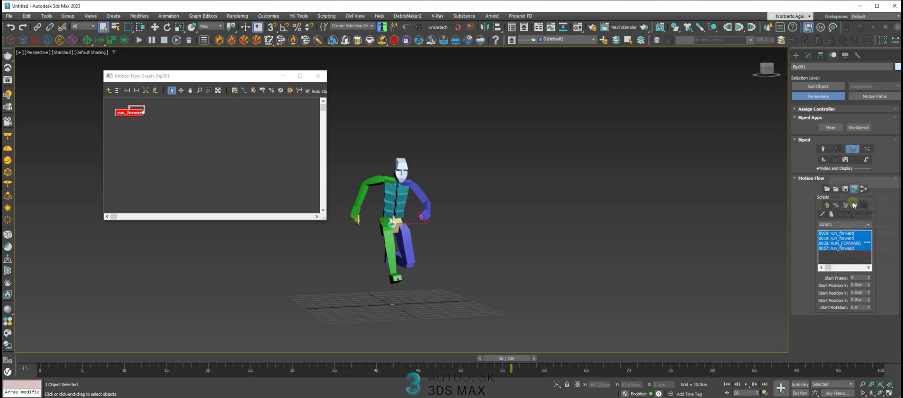
click(852, 149)
- Shorten the active time segment so that it ends at frame 76
drag(507, 361, 673, 362)
ctrl+alt+right_drag(686, 369, 886, 375)
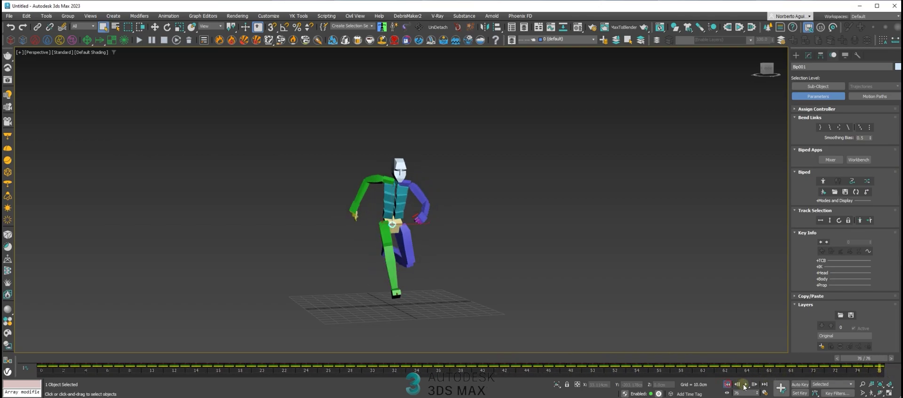
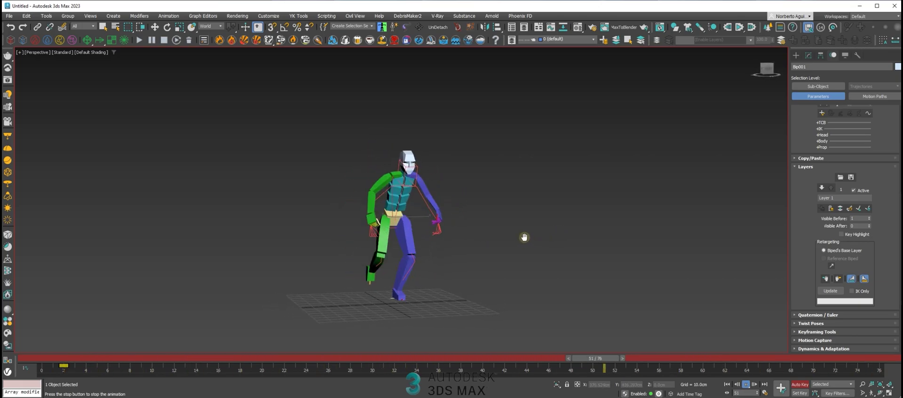
- Collapse Layer 1 into the original motion, create a new biped layer and go to frame 76
click(841, 208)
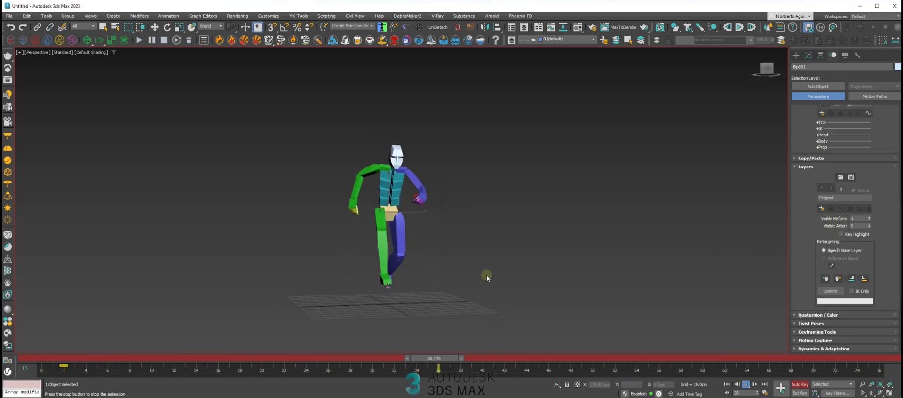
alt+middle_drag(486, 275, 541, 222)
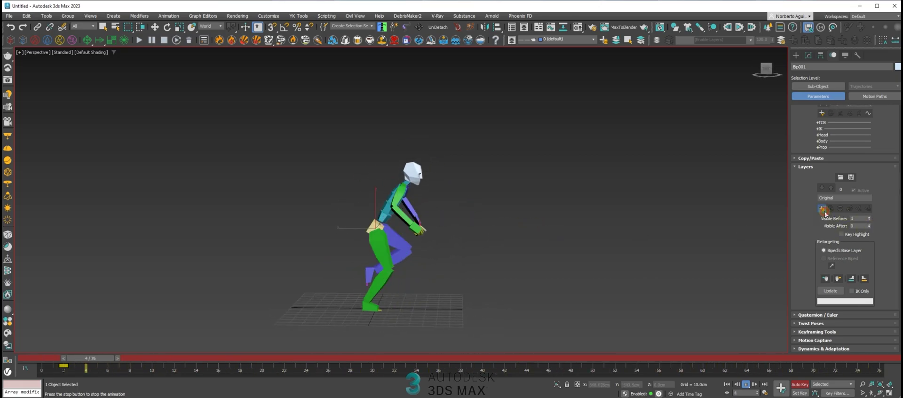
click(822, 208)
drag(405, 359, 879, 360)
key(w)
scroll(423, 231, down, 5)
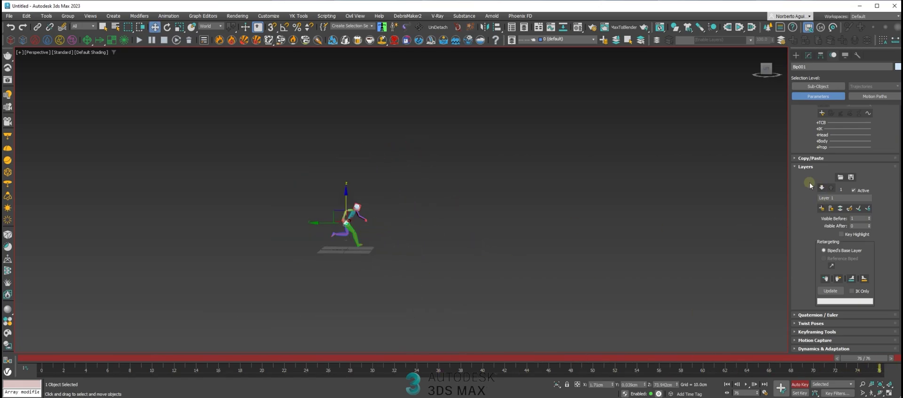
scroll(807, 235, up, 5)
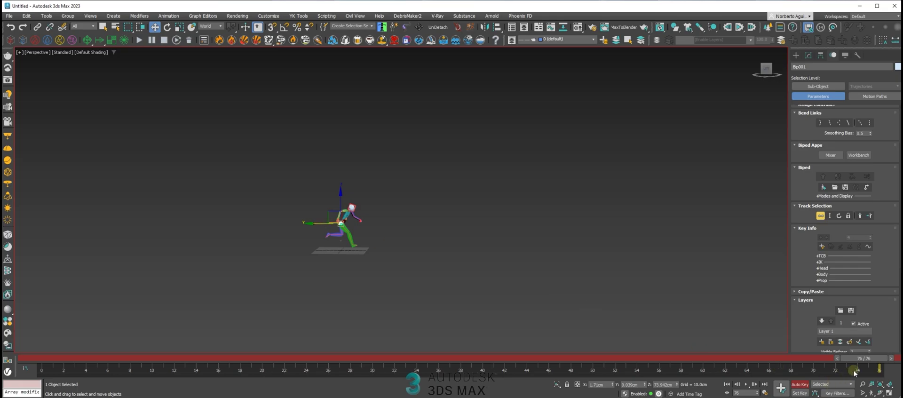
- Key the biped's centre of mass at frame 0 and move the biped about 700 cm forward at frame 76
key(Home)
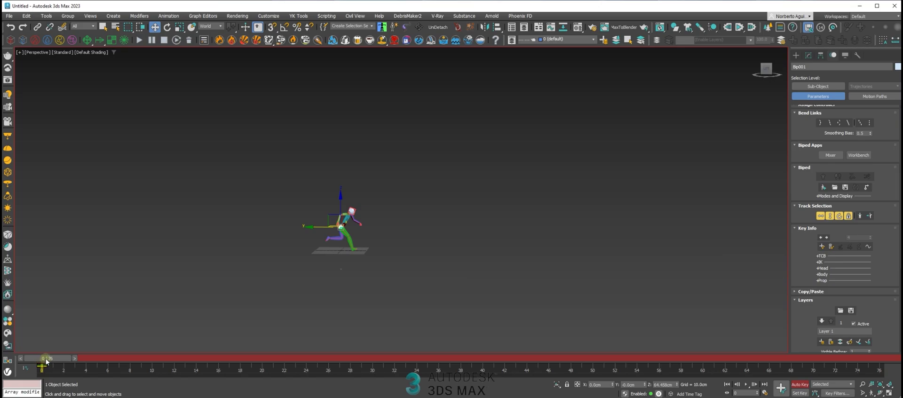
drag(47, 361, 864, 359)
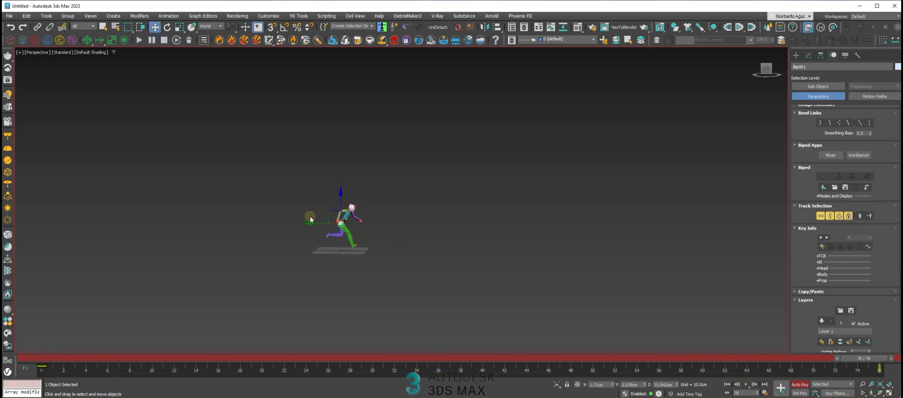
drag(313, 223, 565, 251)
middle_drag(535, 241, 493, 225)
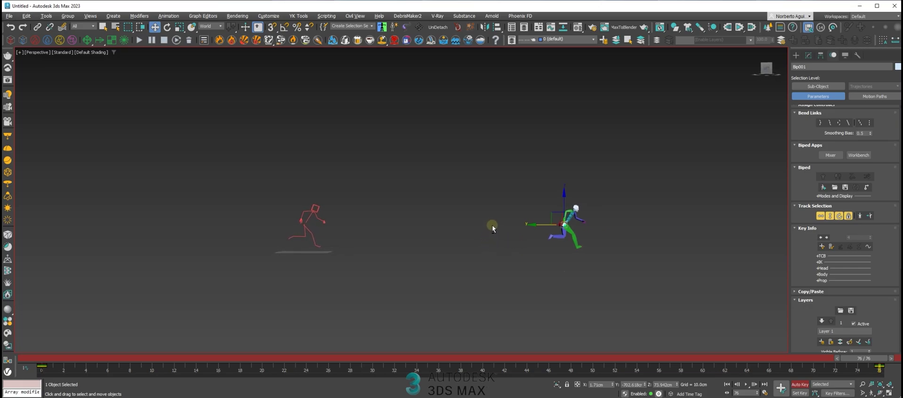
- Play the forward run from the first frame, inspect it from several angles and return to frame 0
click(728, 384)
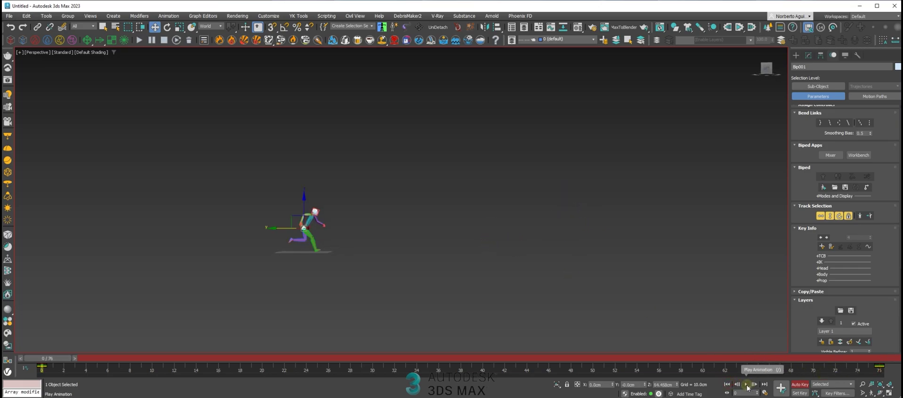
click(745, 385)
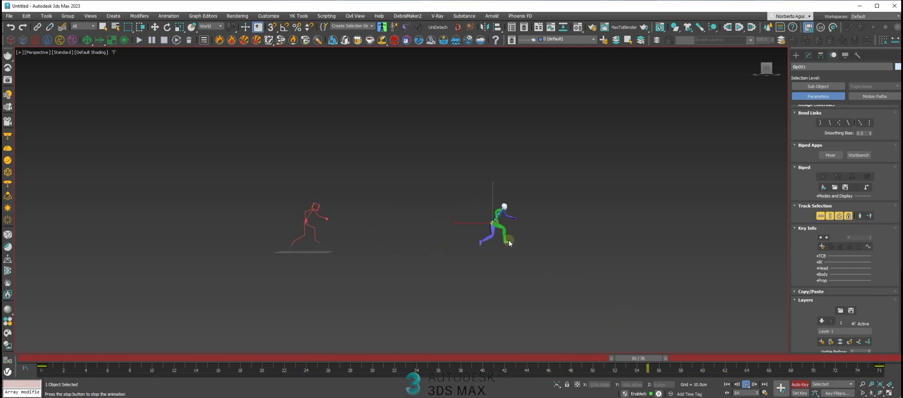
alt+middle_drag(509, 239, 510, 256)
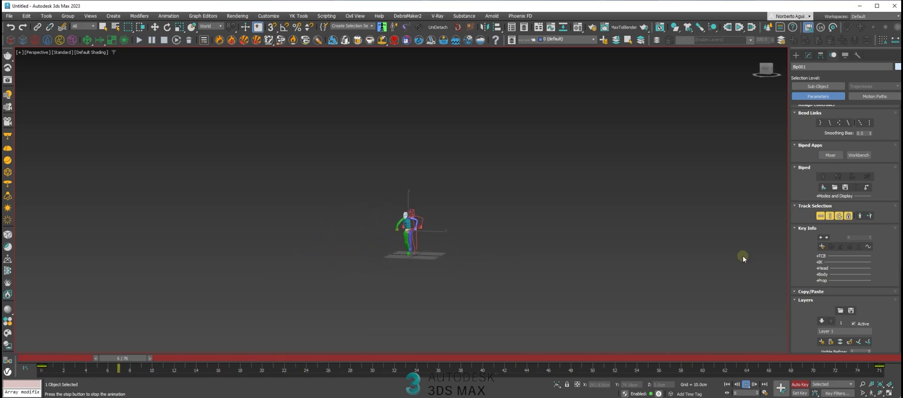
scroll(842, 235, down, 5)
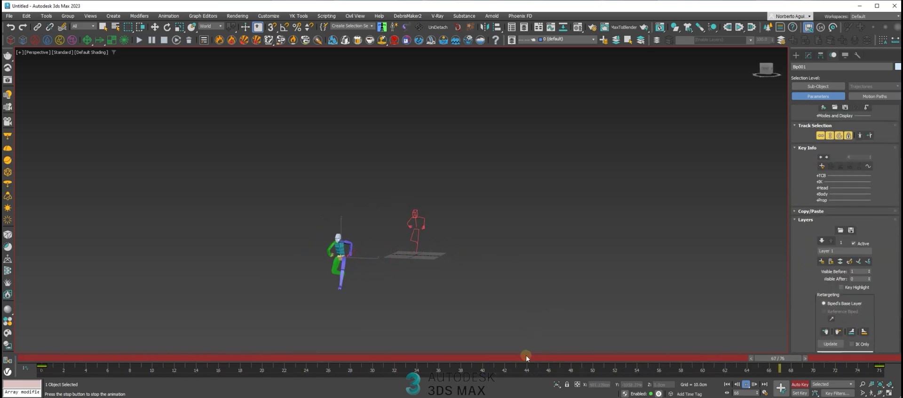
alt+middle_drag(335, 294, 363, 269)
scroll(363, 269, up, 3)
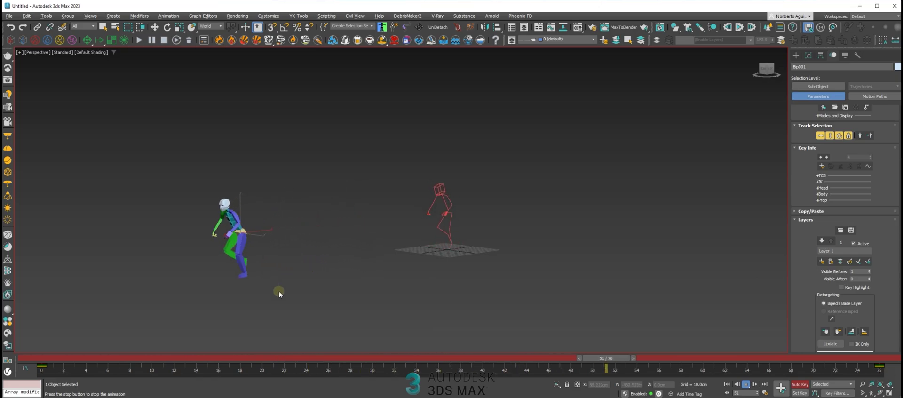
drag(149, 356, 37, 348)
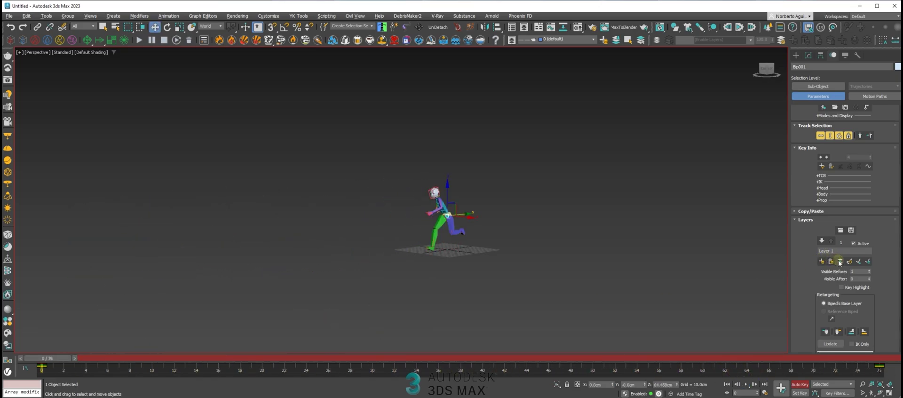
- Collapse the forward-movement layer into the original motion and expand the Keyframing Tools
click(840, 262)
alt+middle_drag(402, 214, 658, 287)
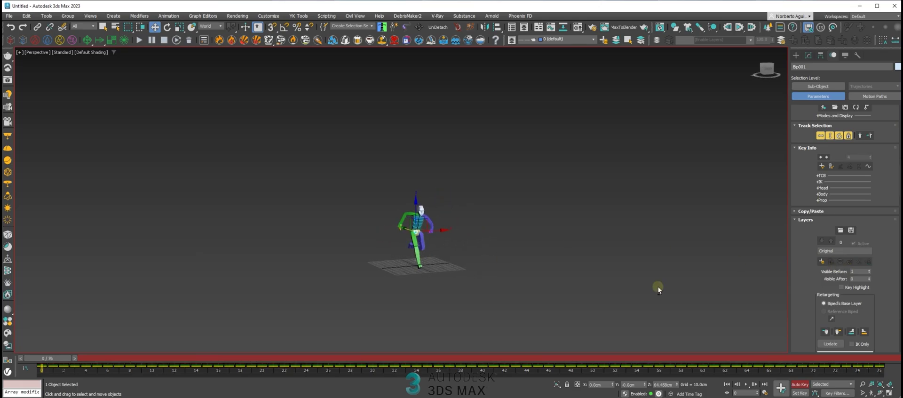
drag(805, 280, 805, 225)
click(810, 331)
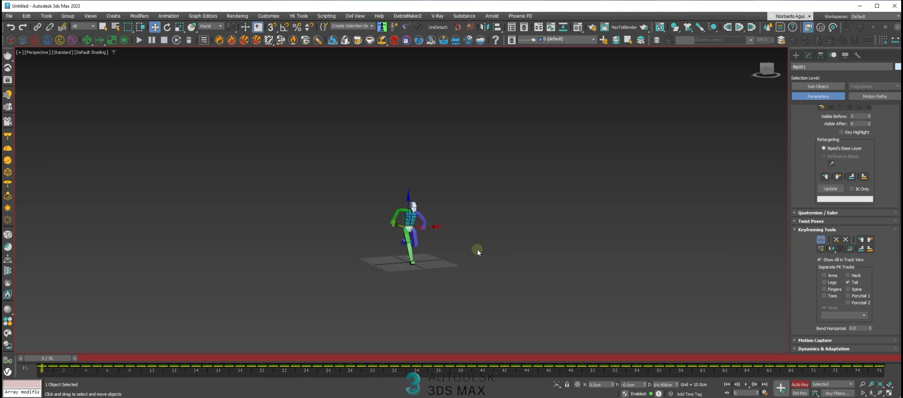
scroll(419, 229, up, 8)
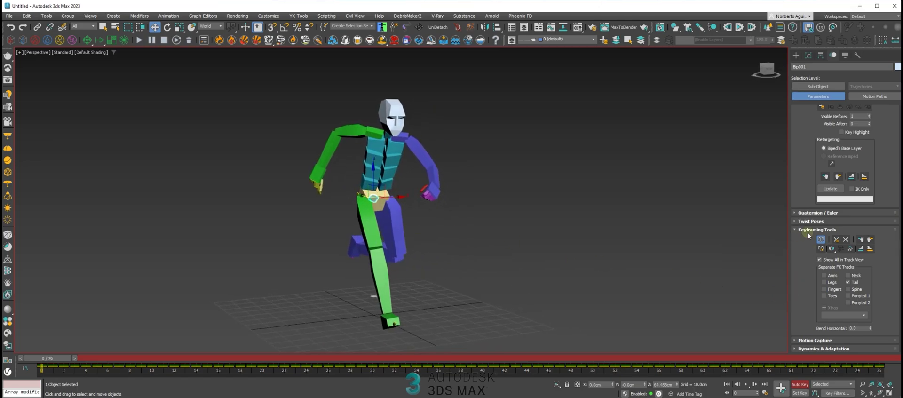
scroll(447, 225, down, 5)
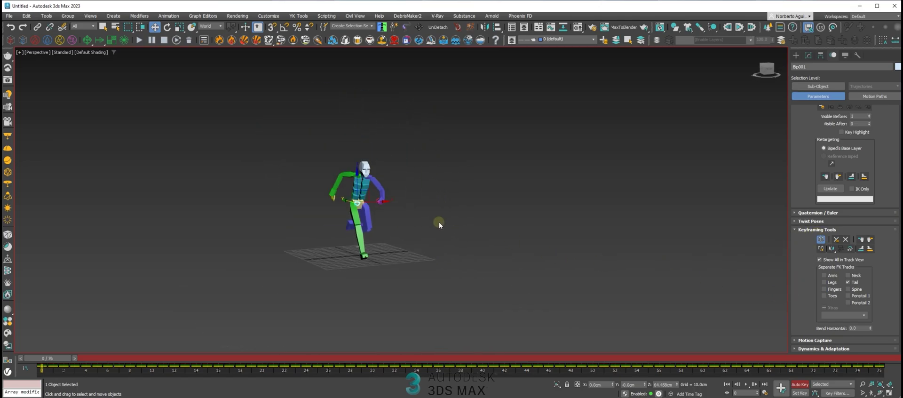
scroll(439, 221, up, 10)
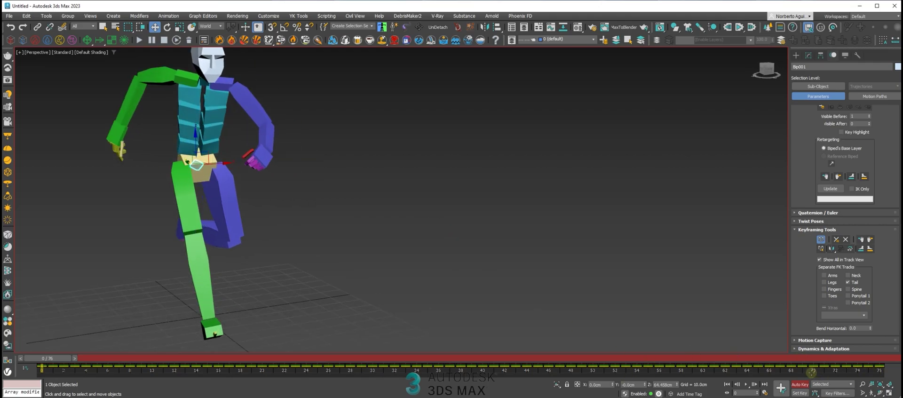
- Extend the timeline to frame 99 and select only the biped's keys between about frames 32 and 51
ctrl+alt+right_drag(783, 370, 557, 356)
drag(689, 374, 307, 377)
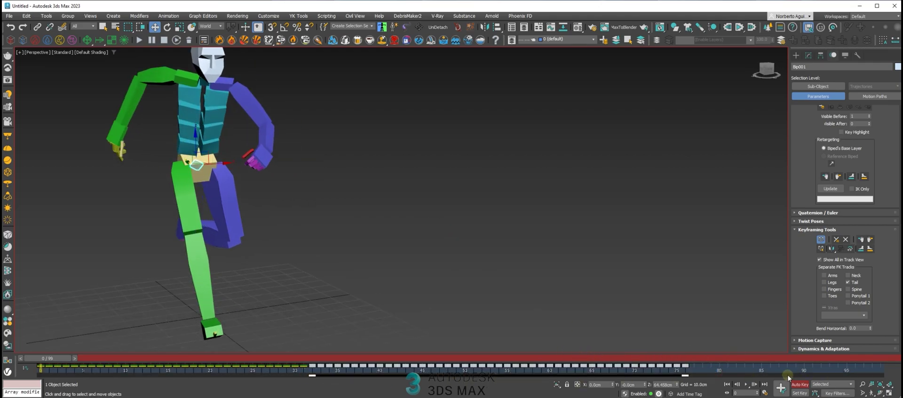
alt+drag(477, 378, 478, 378)
- Bend the selected keys horizontally so the biped turns mid-run, and play and scrub through the turn from frame 0
scroll(320, 221, up, 3)
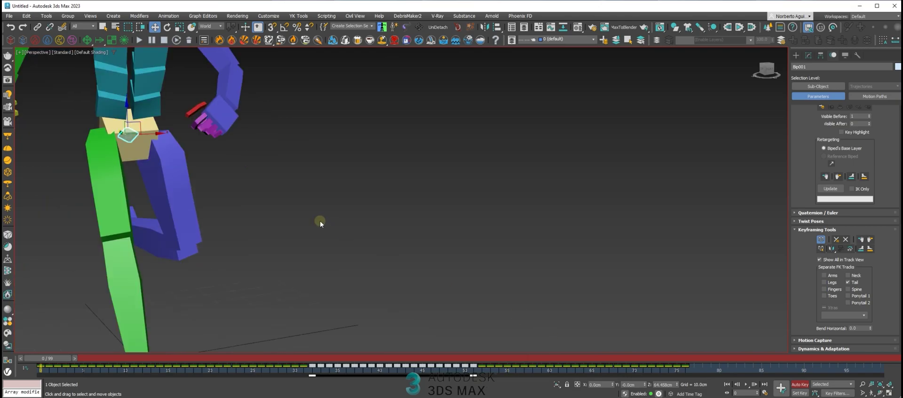
scroll(362, 242, down, 8)
middle_drag(320, 232, 353, 226)
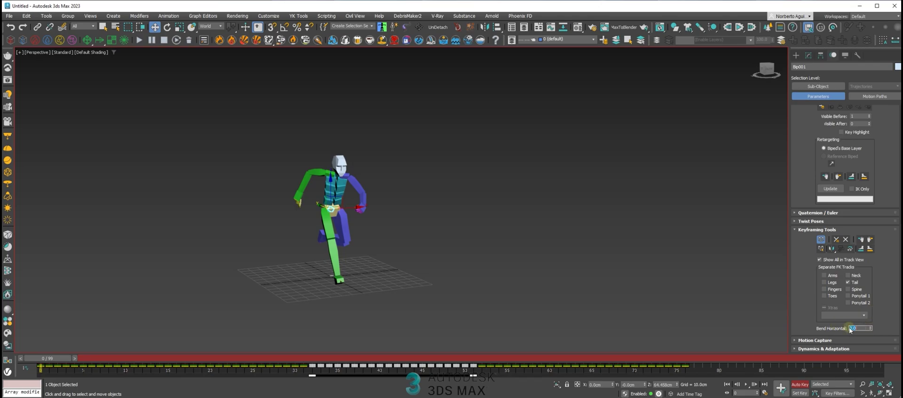
mouse_move(369, 359)
mouse_down()
mouse_move(299, 358)
mouse_move(475, 354)
mouse_move(369, 352)
mouse_up()
key(w)
scroll(402, 276, down, 4)
alt+middle_drag(401, 277, 455, 257)
drag(359, 363, 45, 358)
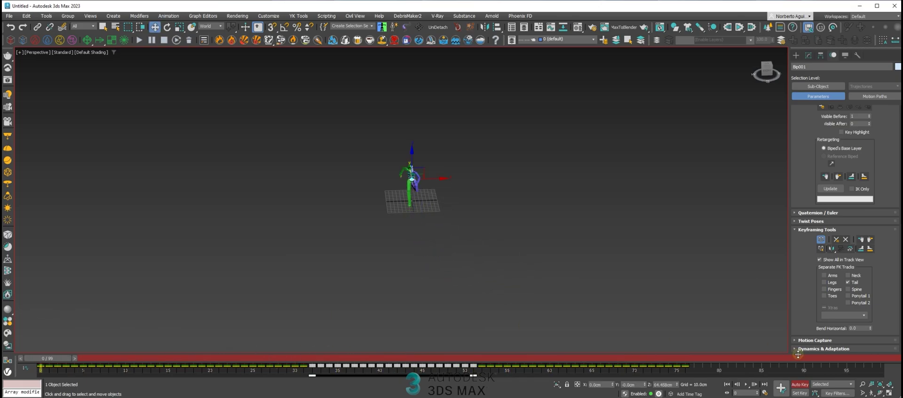
click(746, 384)
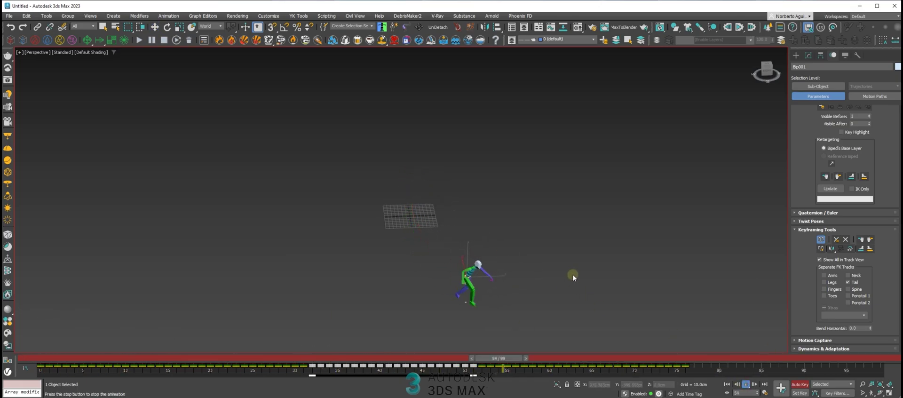
middle_drag(573, 275, 543, 258)
drag(454, 358, 355, 368)
key(w)
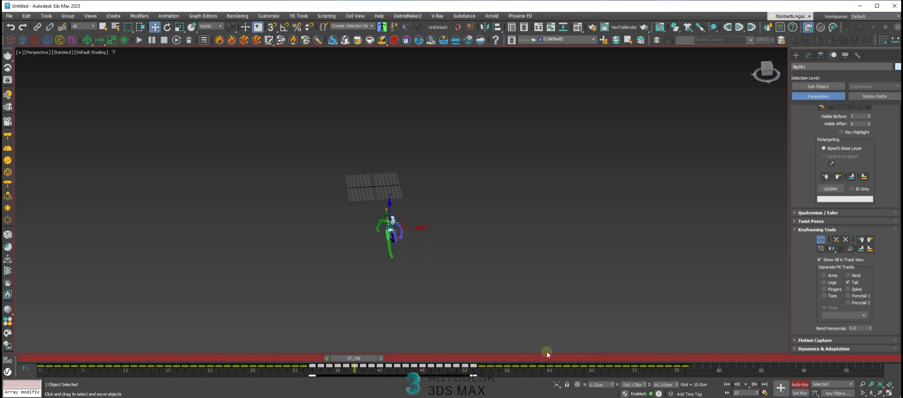
- Select all the biped's keys, apply a horizontal bend of 180, play the curved run and return to frame 0
drag(720, 372, 26, 368)
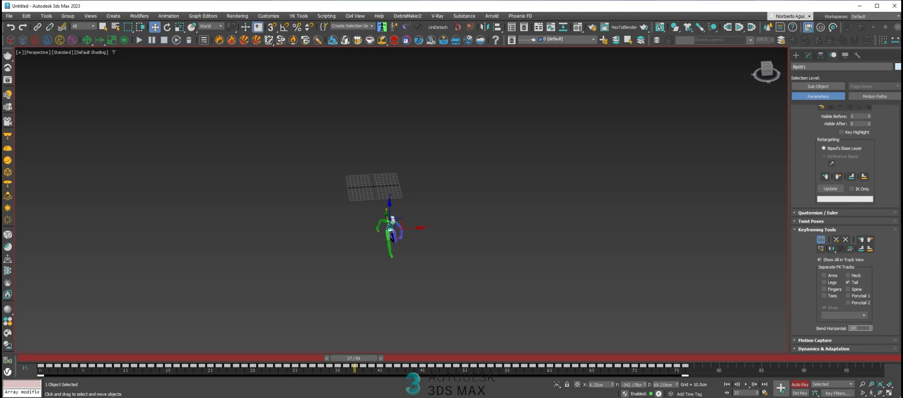
click(747, 384)
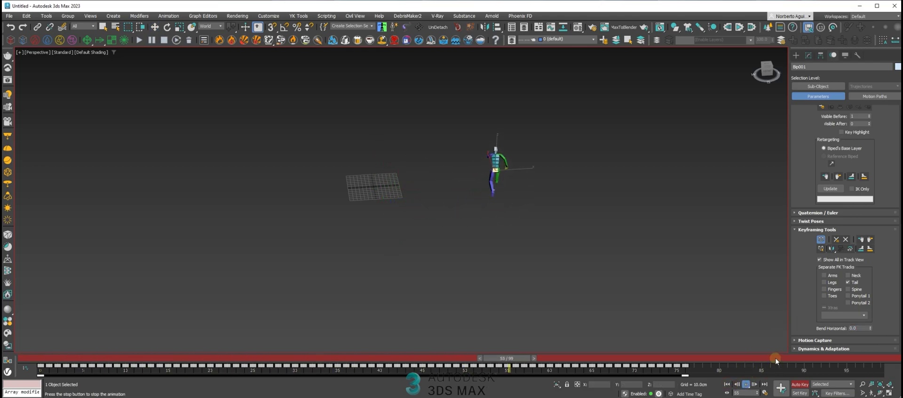
scroll(442, 193, up, 5)
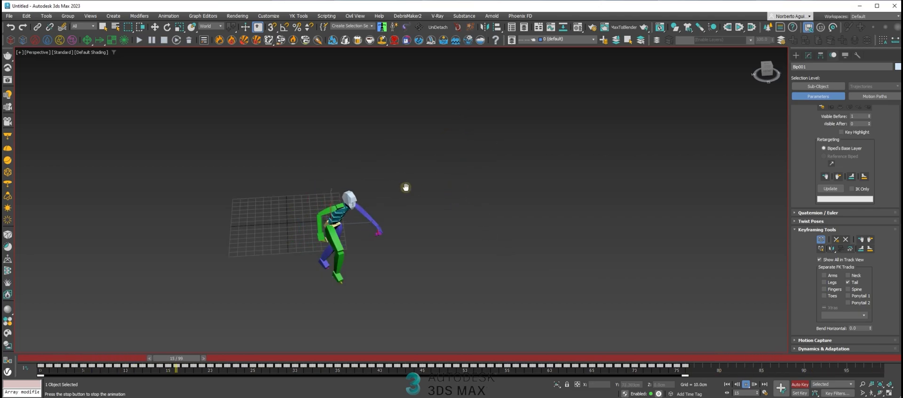
middle_drag(405, 188, 421, 181)
middle_drag(453, 224, 499, 214)
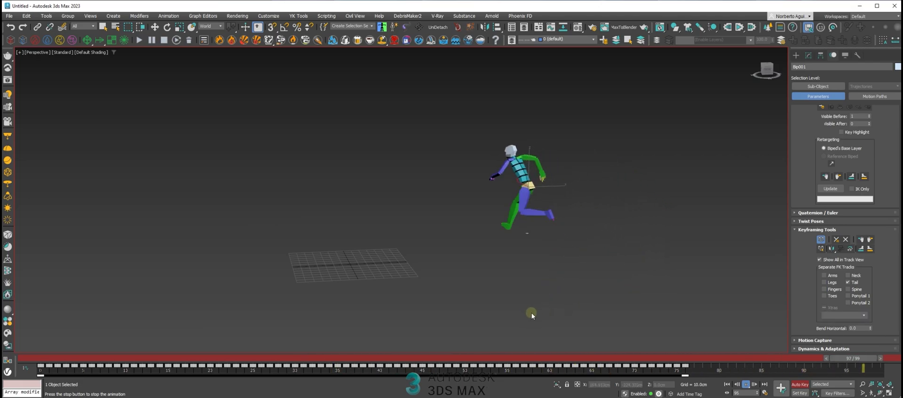
mouse_move(490, 240)
alt+middle_down()
mouse_move(515, 225)
mouse_move(498, 237)
alt+middle_up()
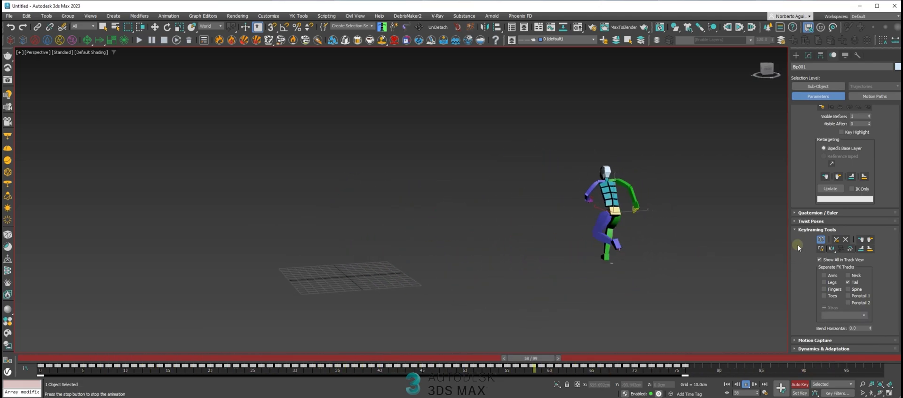
drag(153, 358, 8, 297)
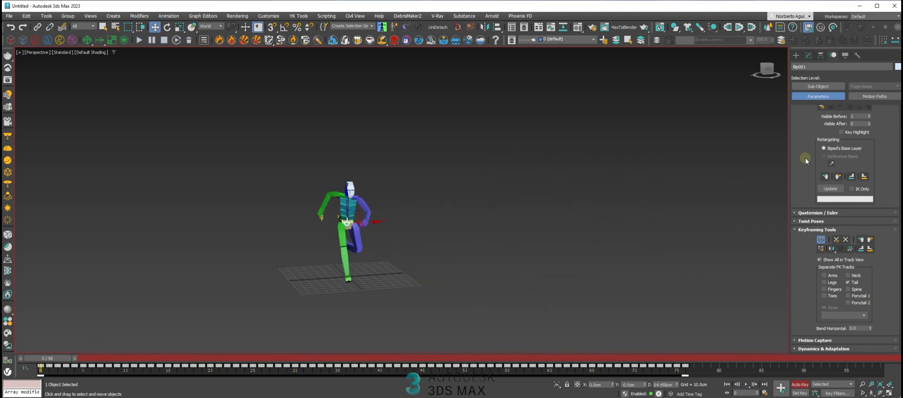
- Shorten the timeline so that it ends at frame 76
drag(805, 161, 807, 346)
drag(805, 148, 809, 251)
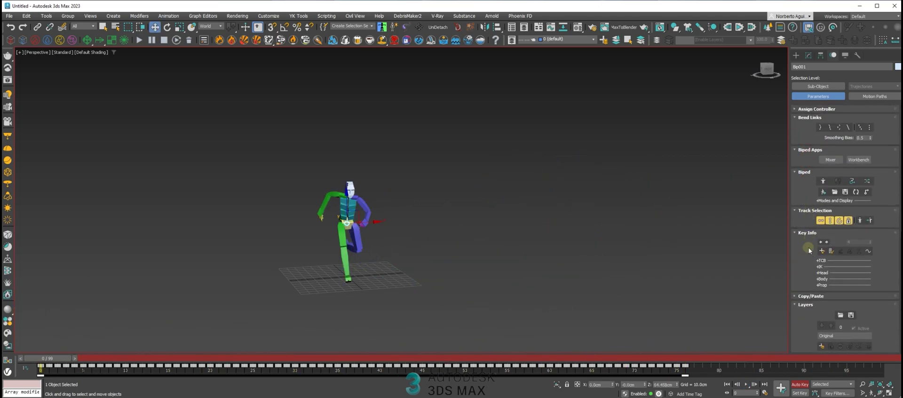
middle_drag(502, 240, 528, 242)
scroll(414, 233, up, 4)
middle_drag(389, 238, 448, 233)
scroll(453, 220, down, 2)
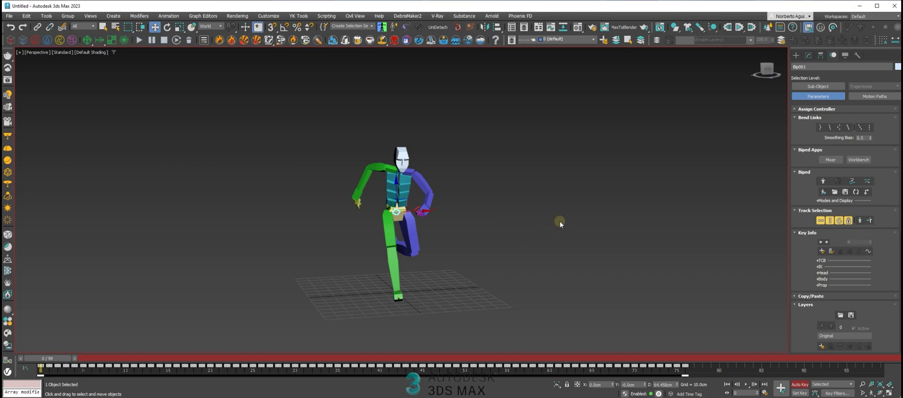
middle_drag(508, 215, 509, 215)
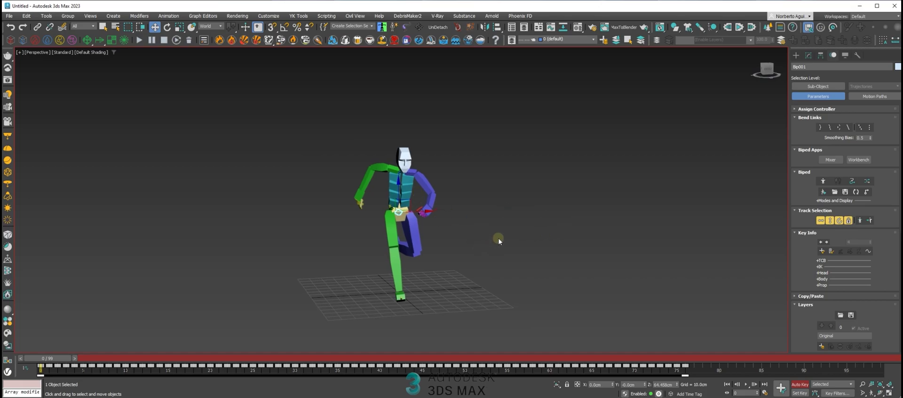
ctrl+alt+right_drag(728, 371, 902, 373)
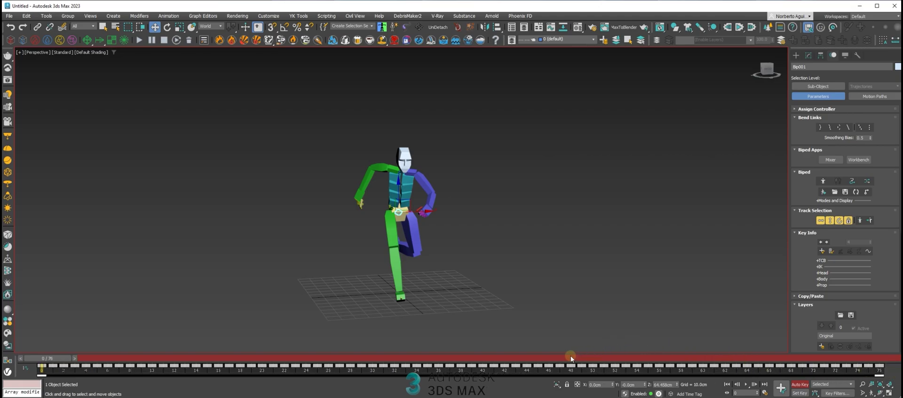
- Deselect the biped, play the curved run within the 76-frame range and return to frame 0
drag(571, 357, 80, 337)
middle_drag(446, 271, 391, 257)
scroll(391, 257, down, 3)
middle_drag(451, 250, 420, 254)
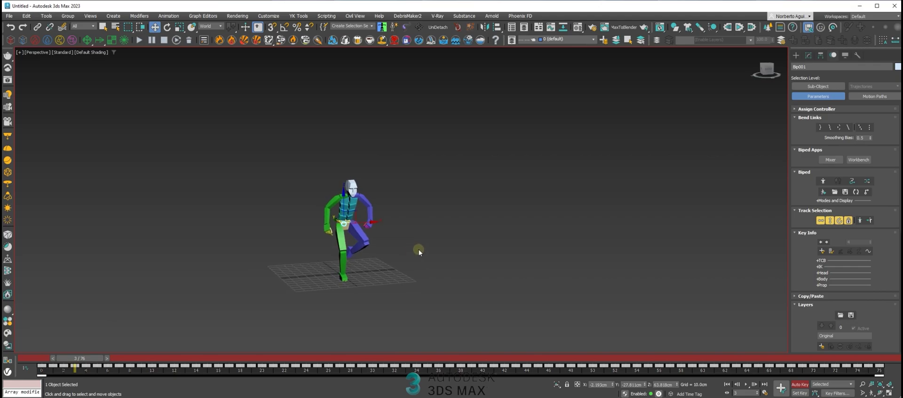
click(418, 249)
click(746, 384)
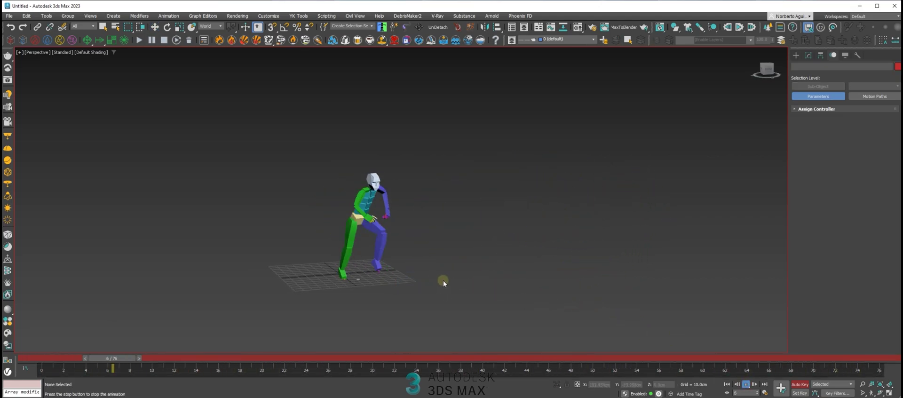
drag(383, 358, 6, 332)
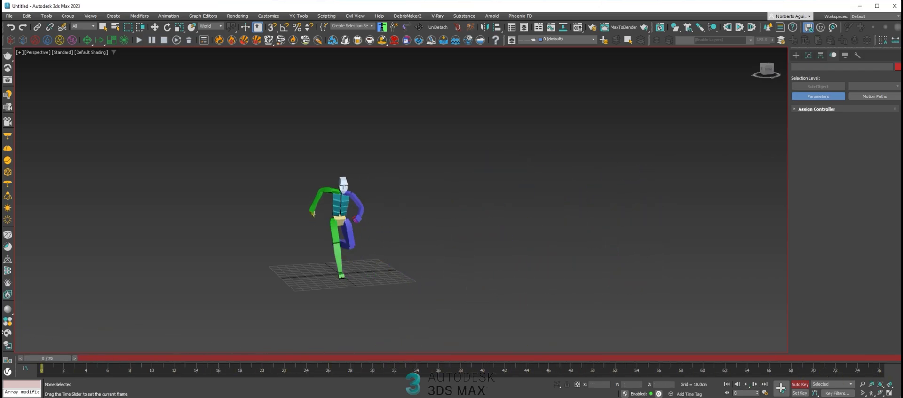
- Select the biped's right thigh at frame 0
click(337, 220)
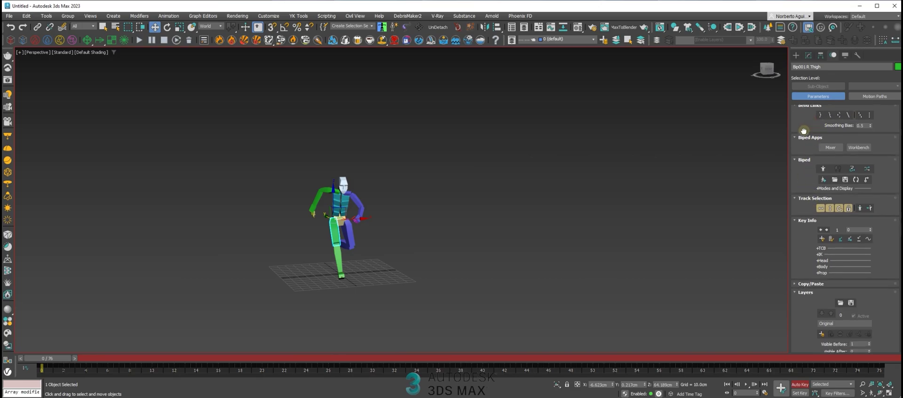
drag(799, 281, 814, 297)
middle_drag(361, 258, 374, 263)
scroll(355, 221, up, 4)
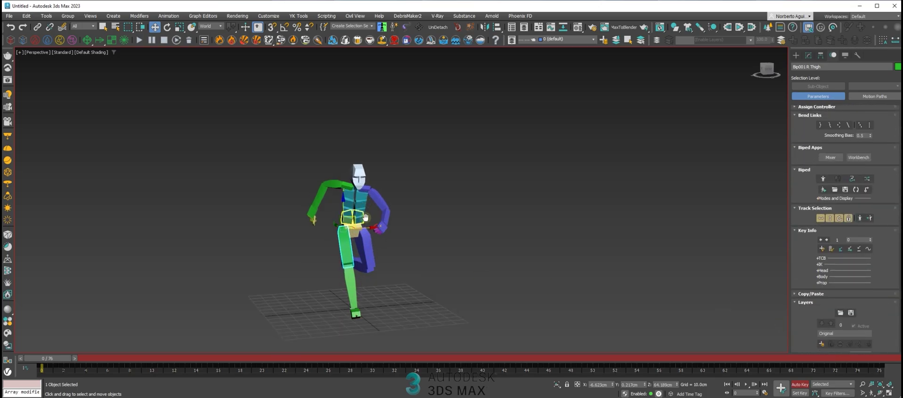
middle_drag(361, 220, 385, 217)
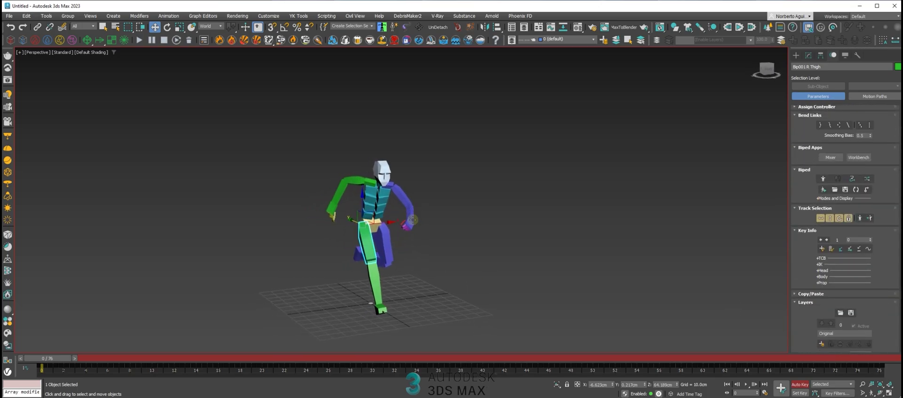